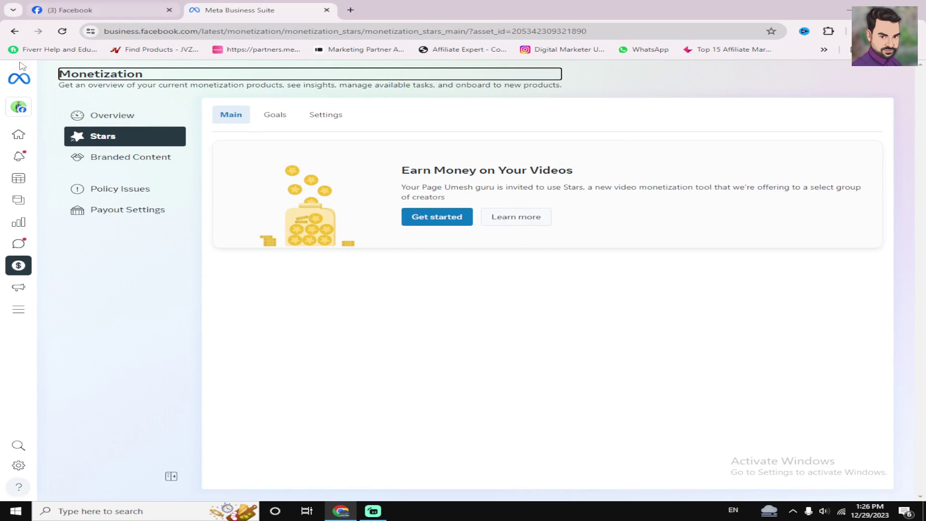
pyautogui.moveTo(20, 110)
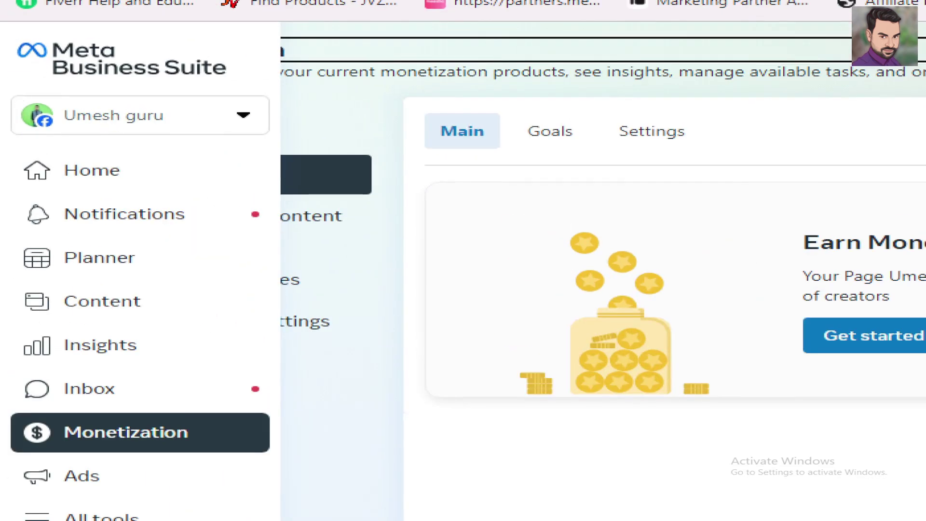
pyautogui.moveTo(182, 105); pyautogui.dragTo(578, 10)
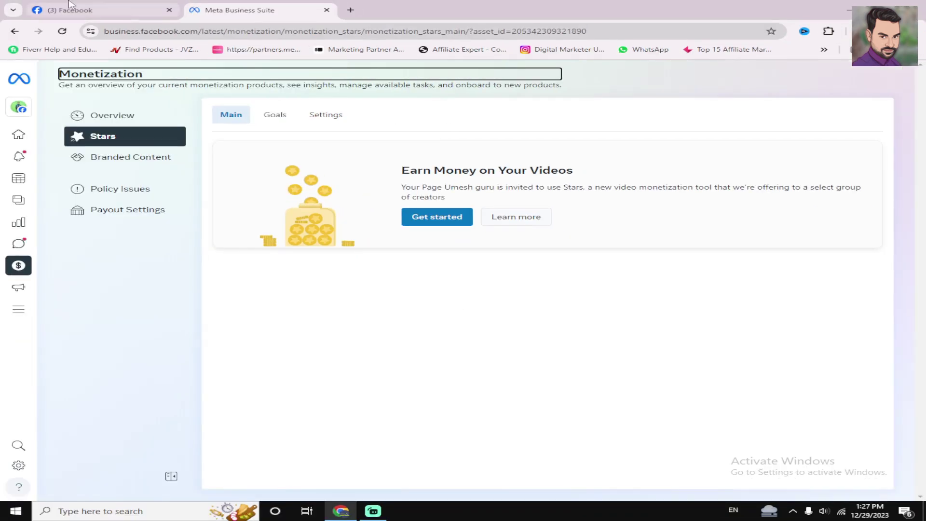
# Step: Switch to the Facebook page's tab, open its Page transparency information and check the page's creation date
pyautogui.click(72, 10)
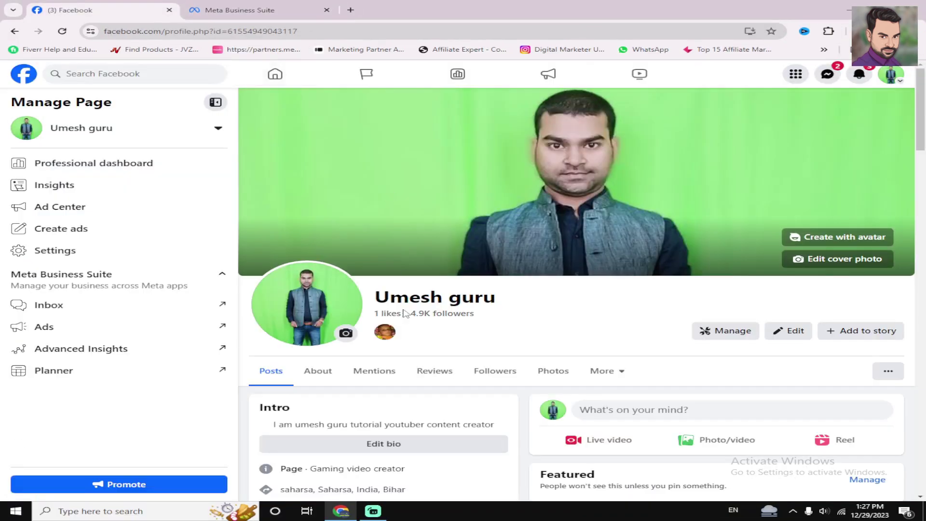
pyautogui.click(311, 370)
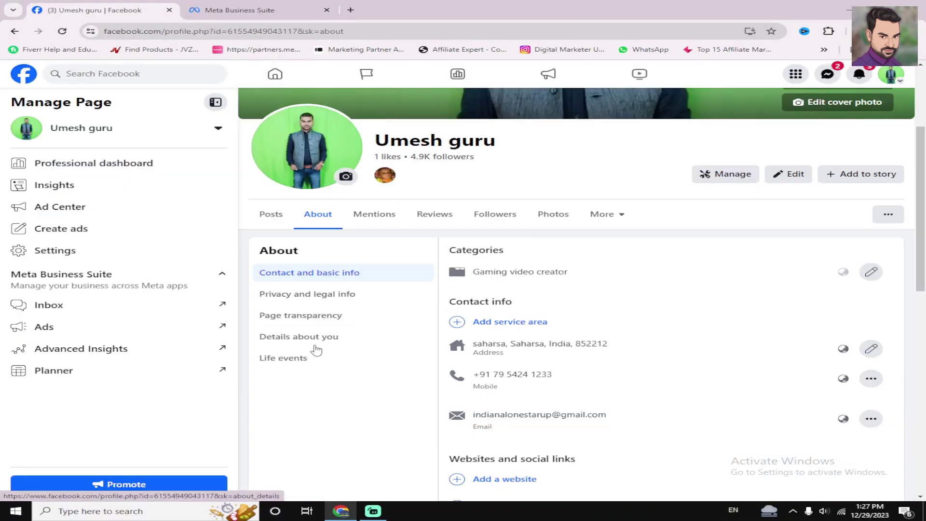
pyautogui.click(330, 318)
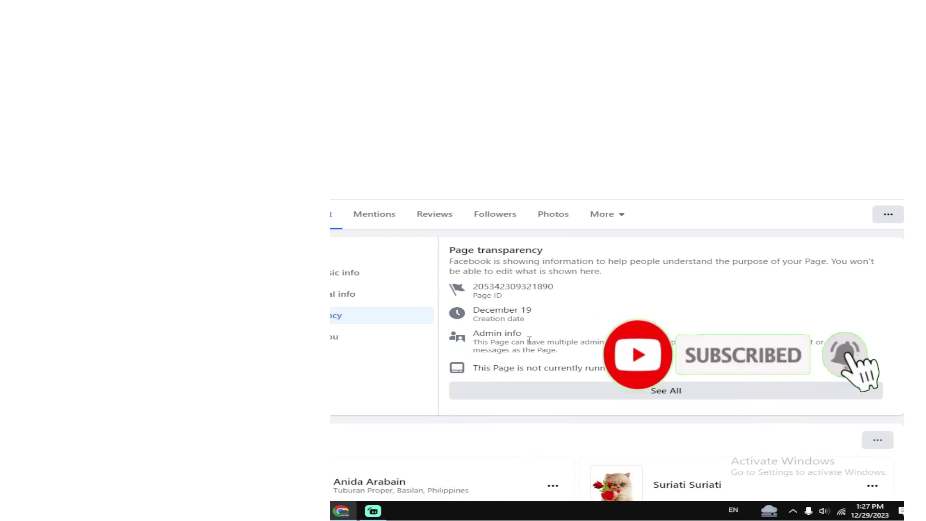
pyautogui.moveTo(520, 309); pyautogui.dragTo(622, 315)
pyautogui.click(622, 315)
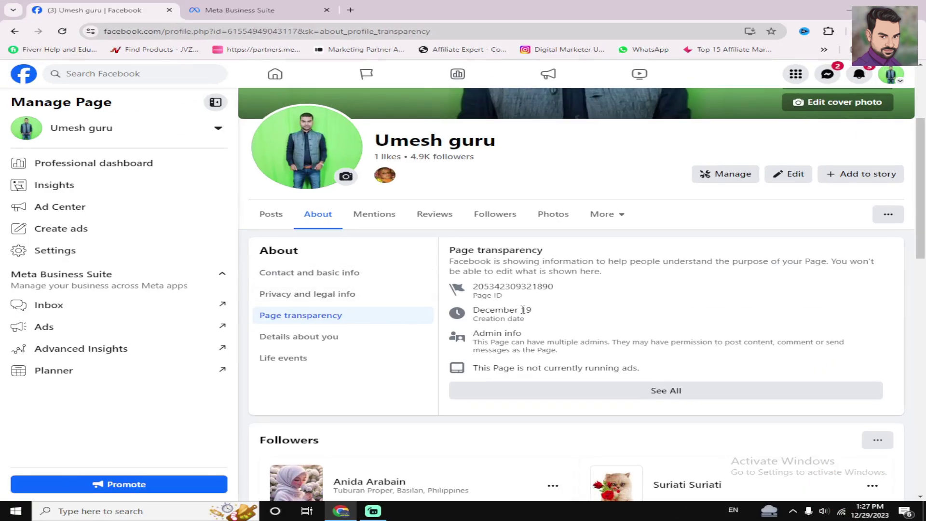
pyautogui.moveTo(522, 309); pyautogui.dragTo(553, 310)
pyautogui.click(554, 311)
# Step: Return to Meta Business Suite and open the details of the pending monetization tools under Policy Issues
pyautogui.click(255, 10)
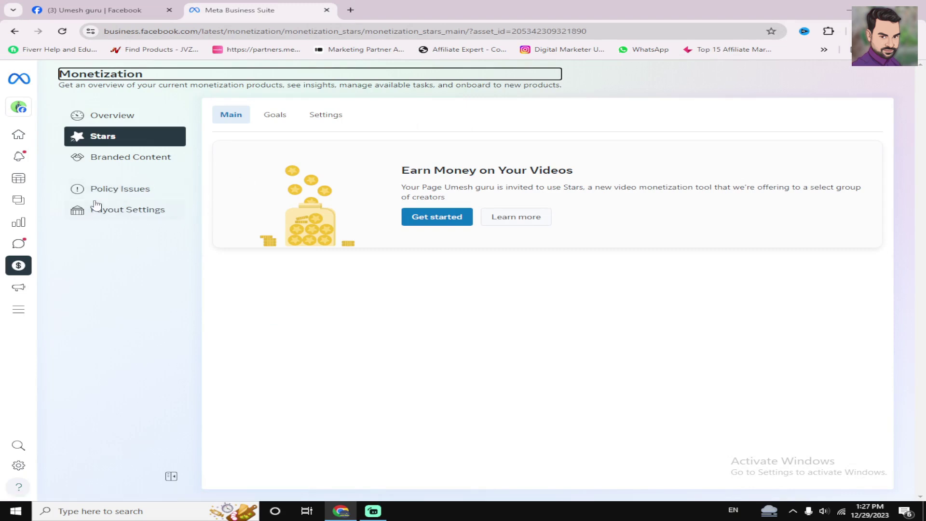
pyautogui.click(106, 191)
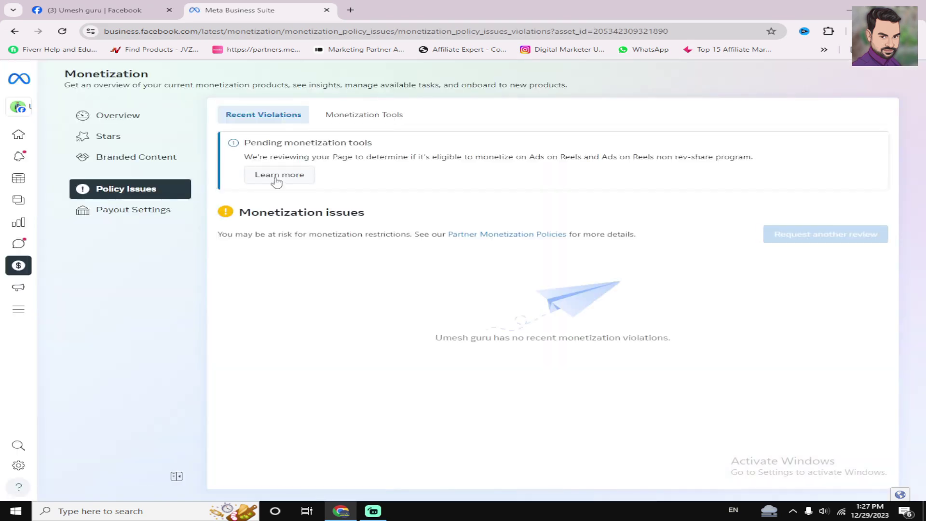
pyautogui.click(277, 174)
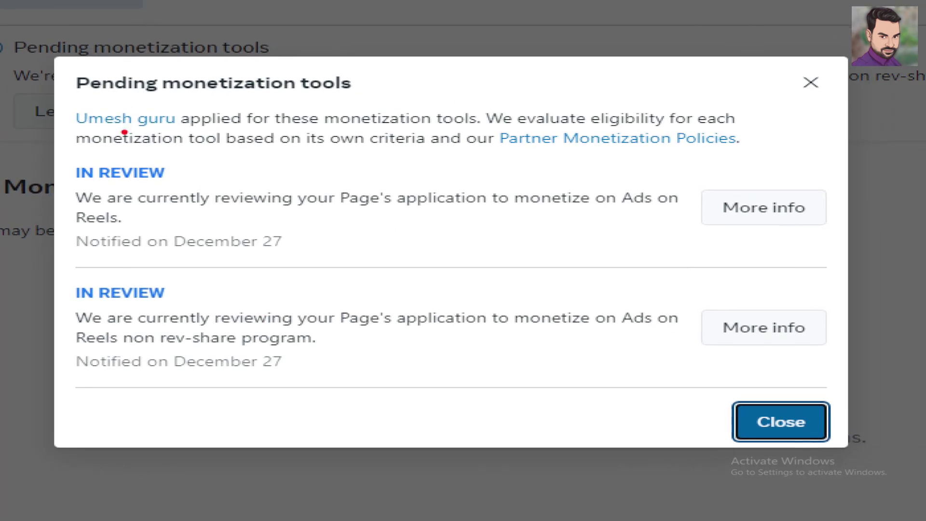
# Step: Mark the review notices for Ads on Reels and its non rev-share program with underlines and ticks, and close the details
pyautogui.moveTo(135, 209); pyautogui.dragTo(163, 209)
pyautogui.moveTo(244, 223); pyautogui.dragTo(275, 224)
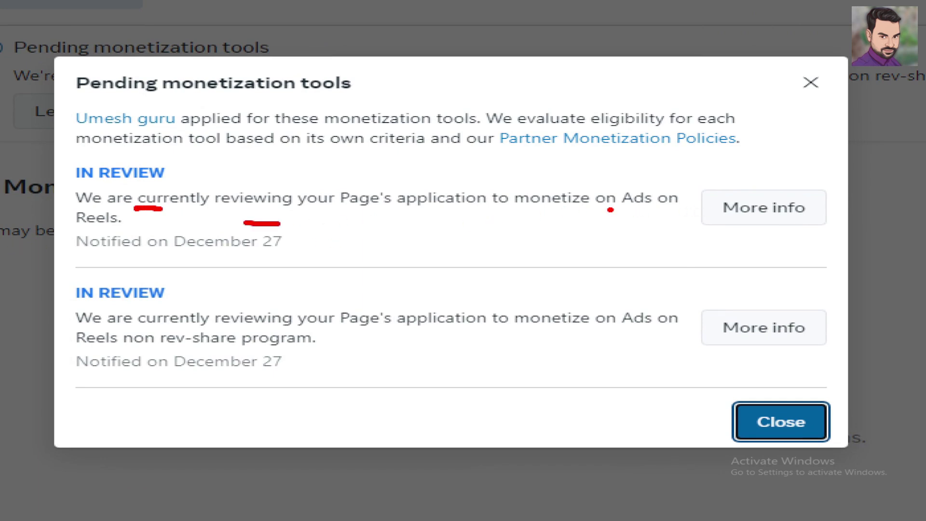
pyautogui.moveTo(289, 245); pyautogui.dragTo(474, 218)
pyautogui.moveTo(45, 262); pyautogui.dragTo(377, 273)
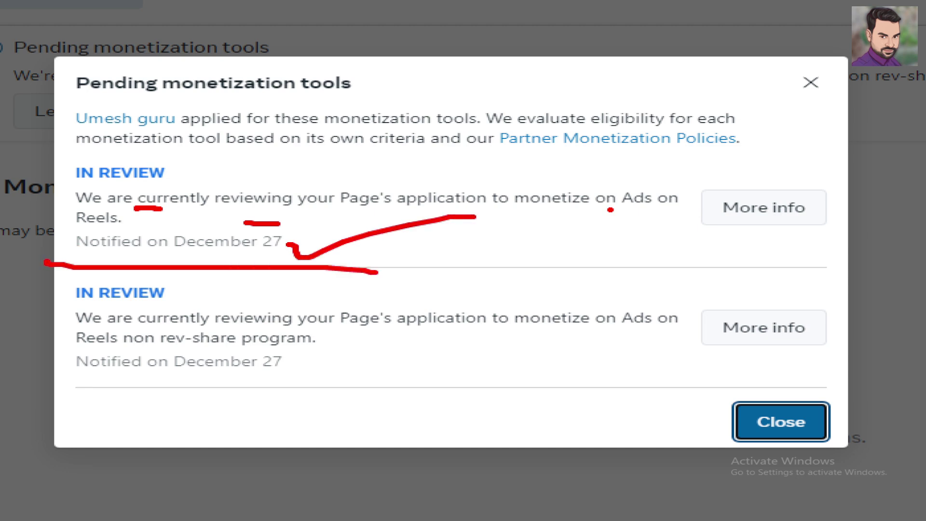
pyautogui.moveTo(177, 290)
pyautogui.mouseDown()
pyautogui.moveTo(247, 304)
pyautogui.moveTo(357, 260)
pyautogui.mouseUp()
pyautogui.moveTo(189, 158)
pyautogui.mouseDown()
pyautogui.moveTo(198, 174)
pyautogui.moveTo(262, 163)
pyautogui.mouseUp()
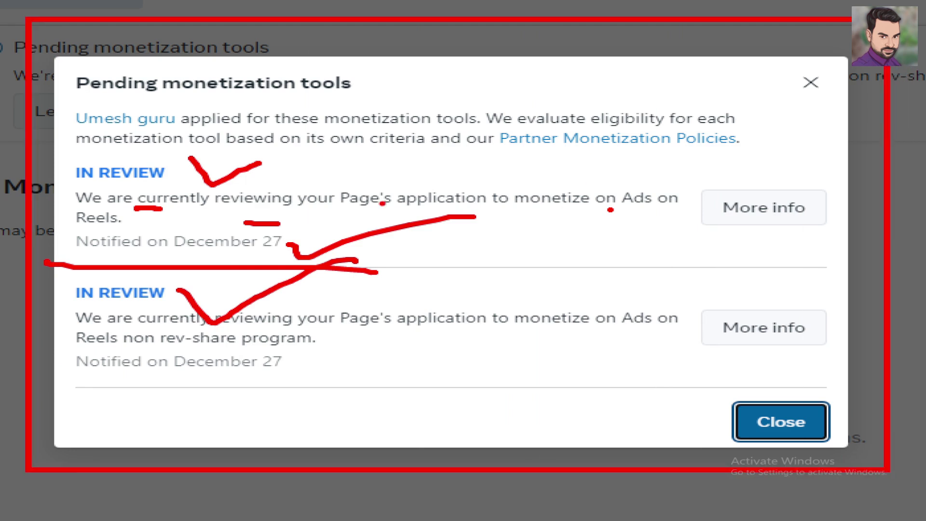
pyautogui.moveTo(275, 159)
pyautogui.mouseDown()
pyautogui.moveTo(300, 168)
pyautogui.moveTo(751, 38)
pyautogui.mouseUp()
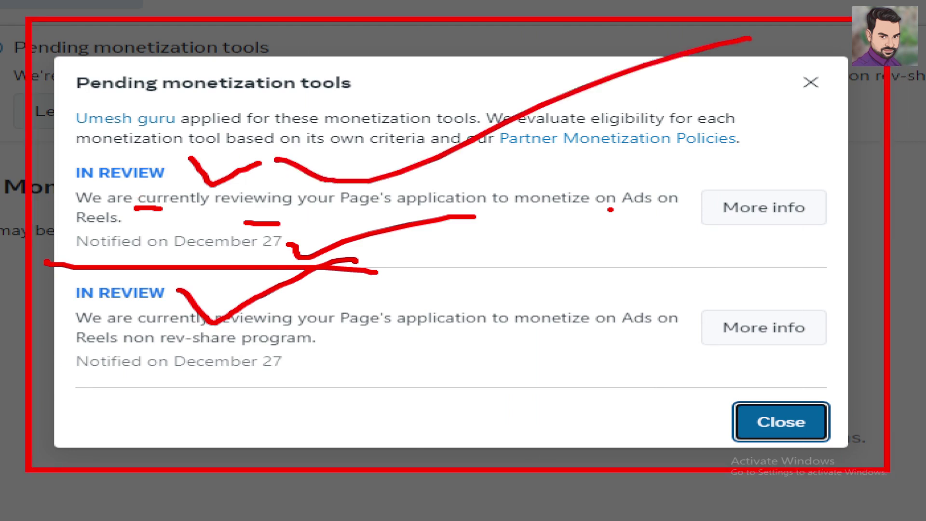
pyautogui.moveTo(512, 264); pyautogui.dragTo(764, 185)
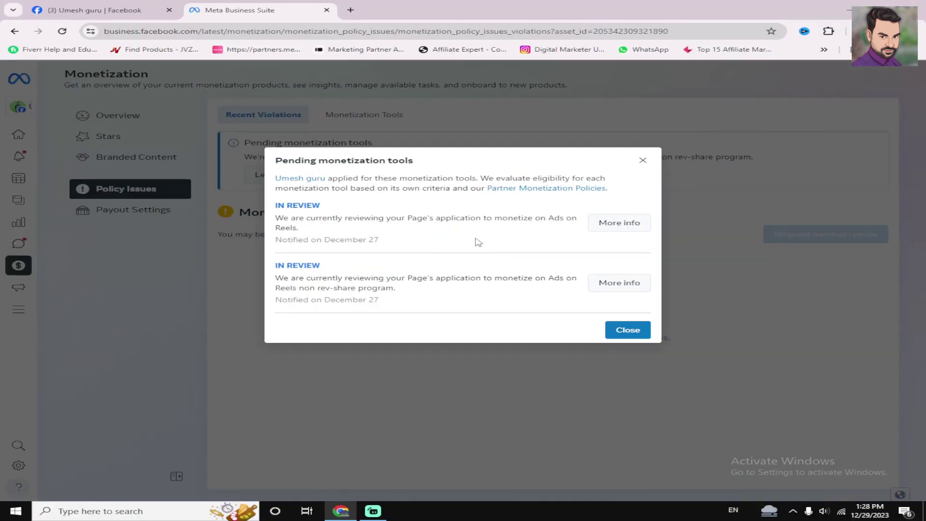
pyautogui.click(642, 160)
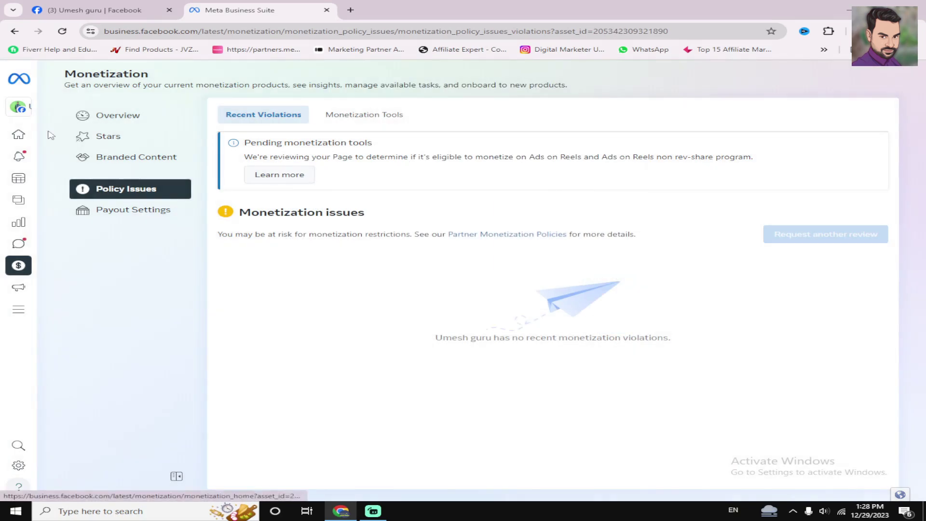
# Step: Go to the monetization overview and mark the page's Status card with a tick, clearing the markings when done
pyautogui.click(18, 266)
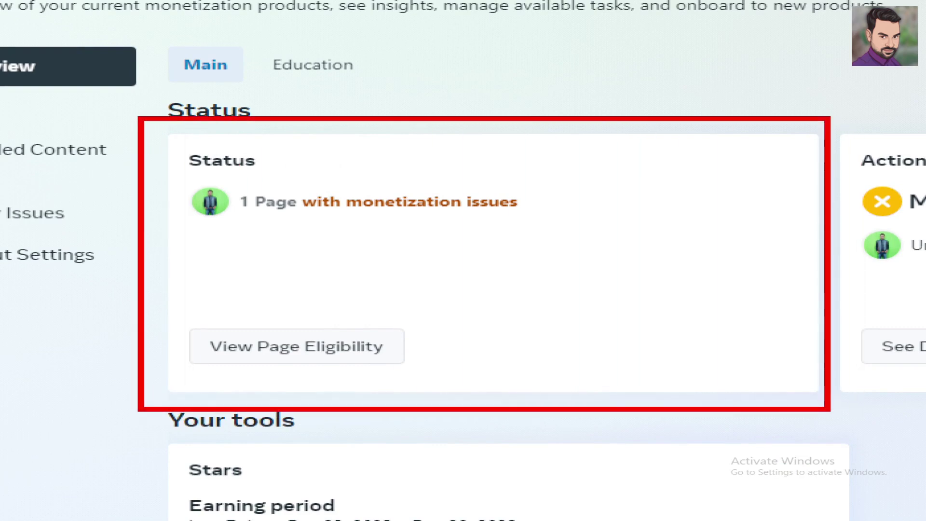
pyautogui.moveTo(489, 223); pyautogui.dragTo(837, 170)
pyautogui.moveTo(598, 214)
pyautogui.mouseDown()
pyautogui.moveTo(652, 169)
pyautogui.moveTo(651, 251)
pyautogui.moveTo(603, 226)
pyautogui.mouseUp()
pyautogui.moveTo(682, 163)
pyautogui.mouseDown()
pyautogui.moveTo(729, 154)
pyautogui.moveTo(671, 160)
pyautogui.mouseUp()
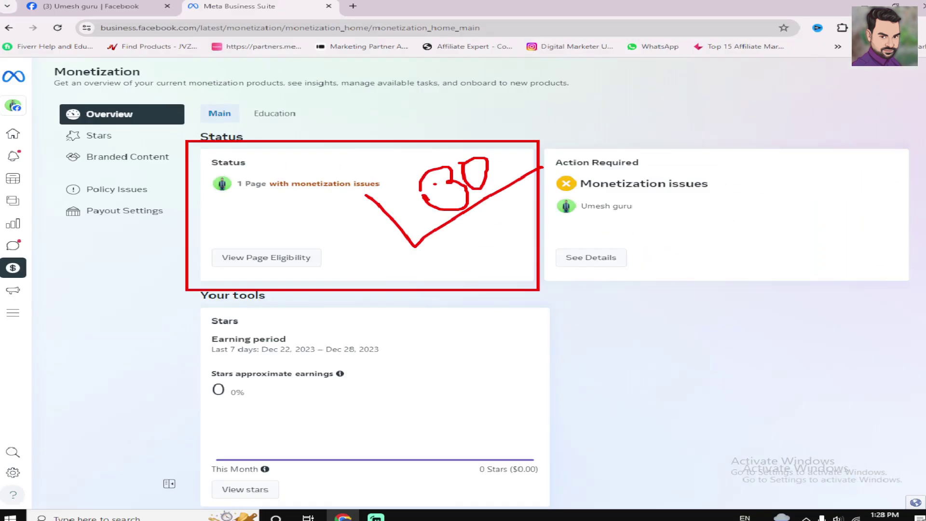
pyautogui.press('Escape')
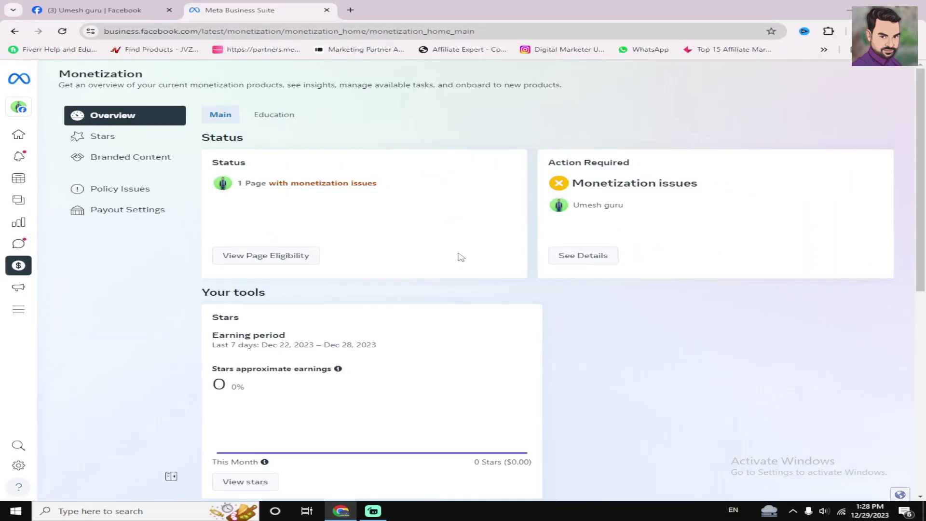
# Step: View the page's eligibility and box the statuses of In-stream ads, Subscriptions and In-stream ads for Live
pyautogui.click(272, 255)
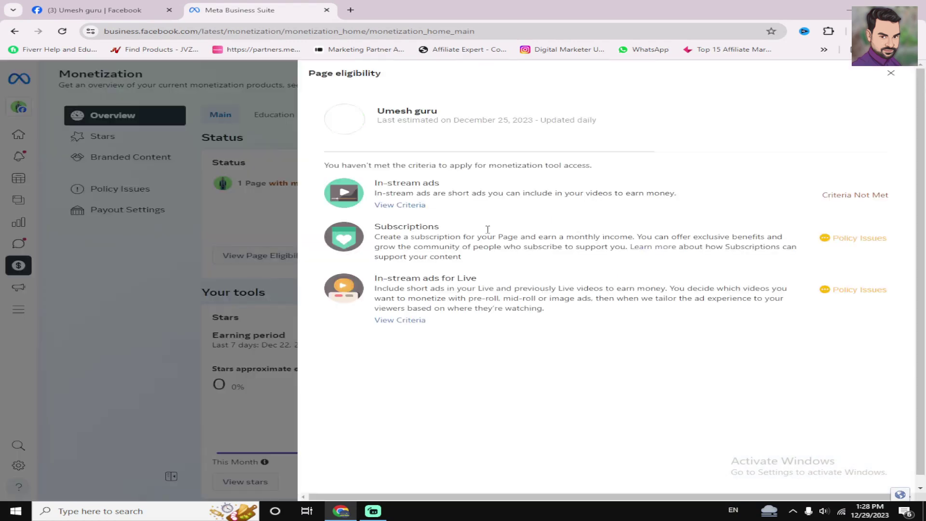
pyautogui.hotkey('ctrl', '1')
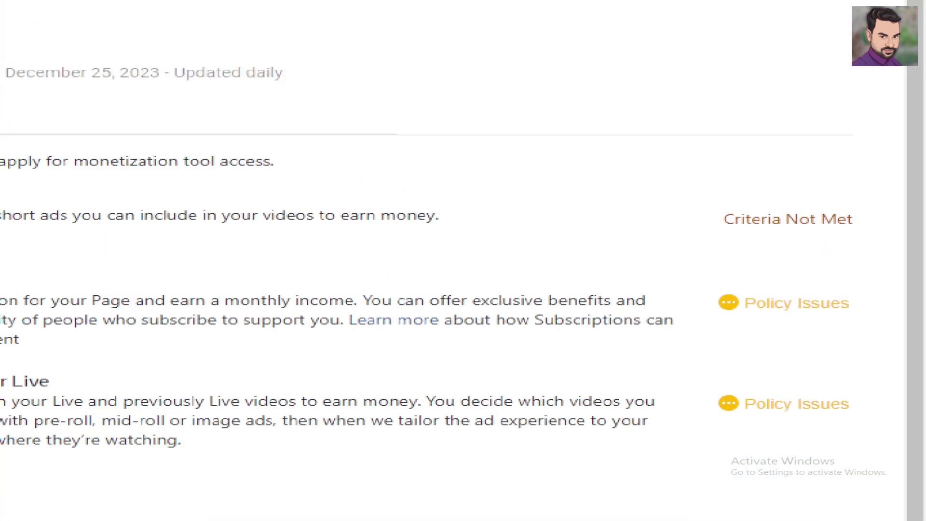
pyautogui.moveTo(637, 169)
pyautogui.mouseDown()
pyautogui.moveTo(707, 261)
pyautogui.moveTo(911, 260)
pyautogui.mouseUp()
pyautogui.moveTo(540, 212); pyautogui.dragTo(791, 135)
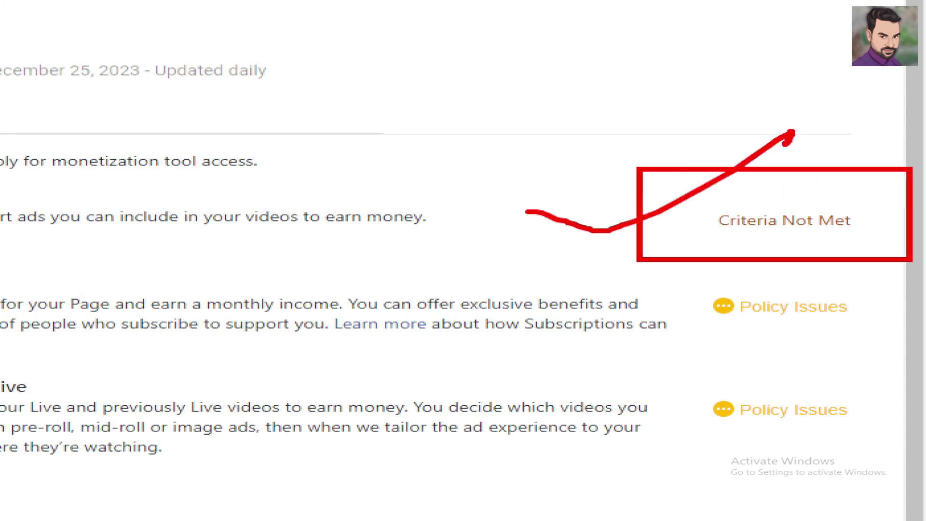
pyautogui.moveTo(664, 273)
pyautogui.mouseDown()
pyautogui.moveTo(687, 313)
pyautogui.moveTo(923, 344)
pyautogui.mouseUp()
pyautogui.moveTo(645, 367); pyautogui.dragTo(923, 442)
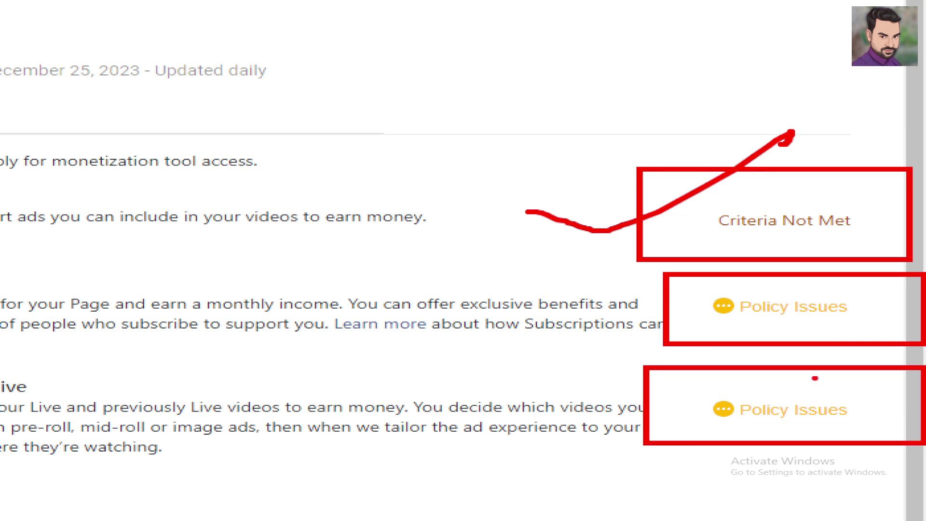
pyautogui.press('Escape')
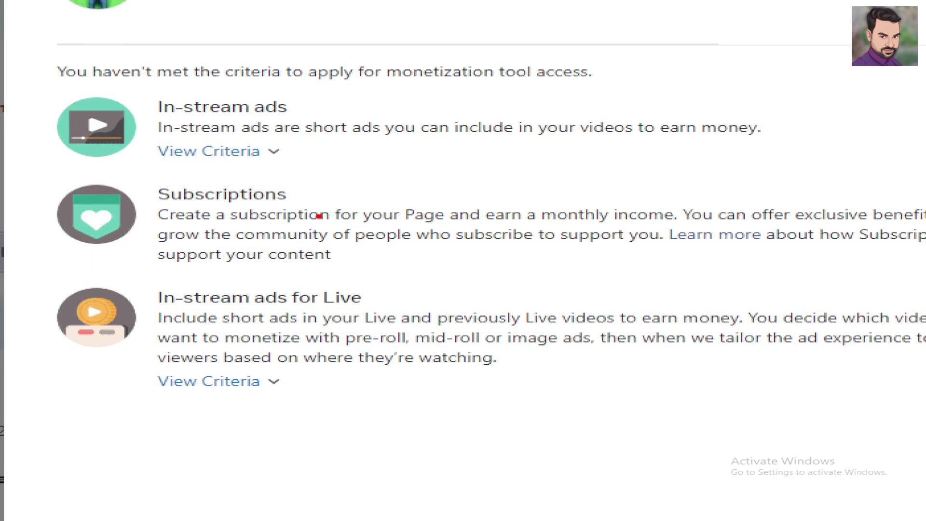
# Step: Tick the Subscriptions and In-stream ads for Live entries in the page eligibility list, and clear the markings
pyautogui.moveTo(311, 192); pyautogui.dragTo(469, 155)
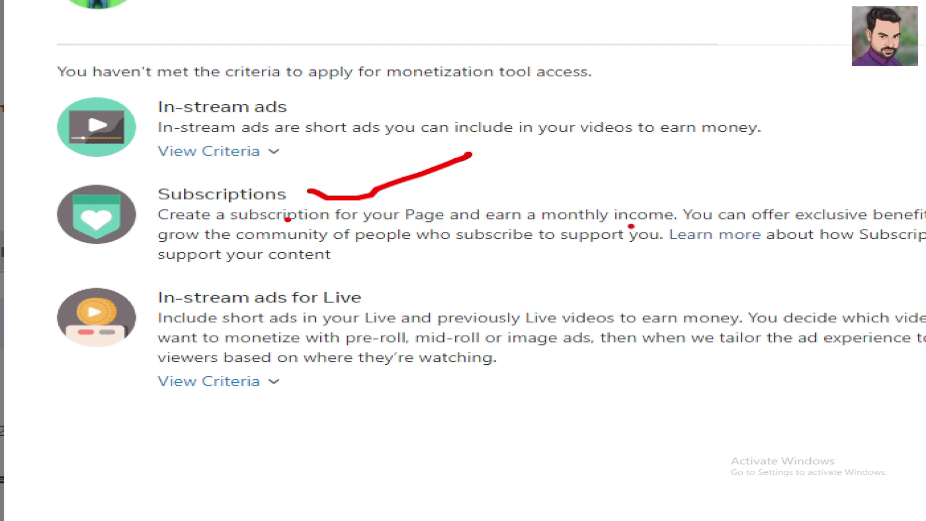
pyautogui.moveTo(287, 274); pyautogui.dragTo(354, 269)
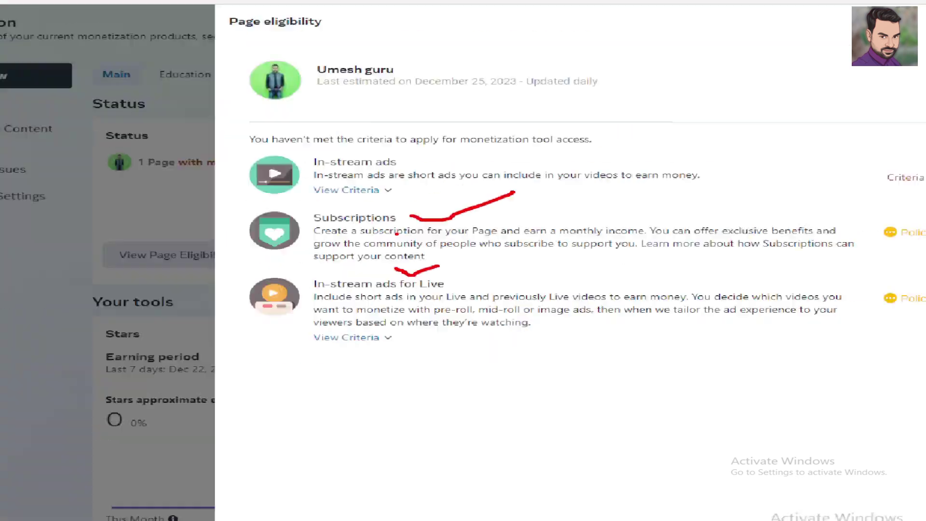
pyautogui.press('Escape')
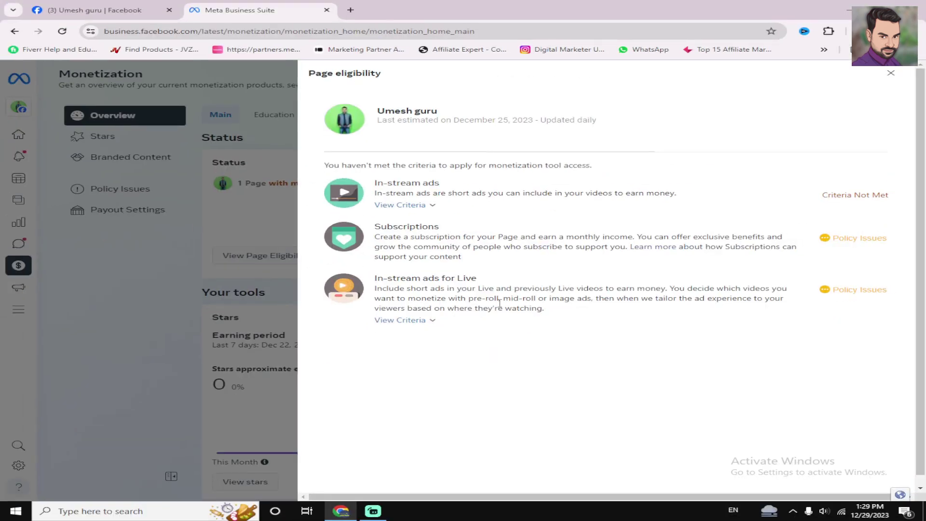
# Step: Examine the criteria for In-stream ads for Live and for In-stream ads, and close the page eligibility details
pyautogui.click(420, 320)
pyautogui.scroll(-4, 453, 358)
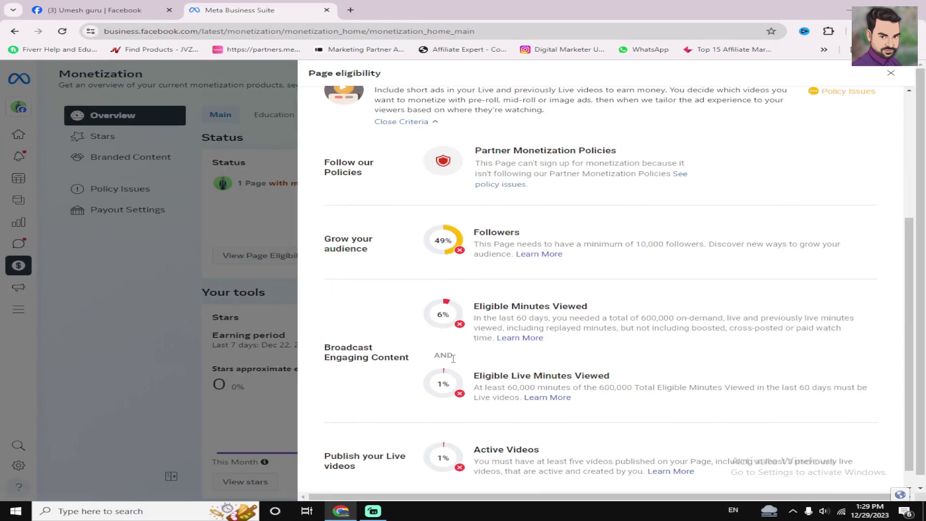
pyautogui.scroll(4, 453, 358)
pyautogui.click(411, 205)
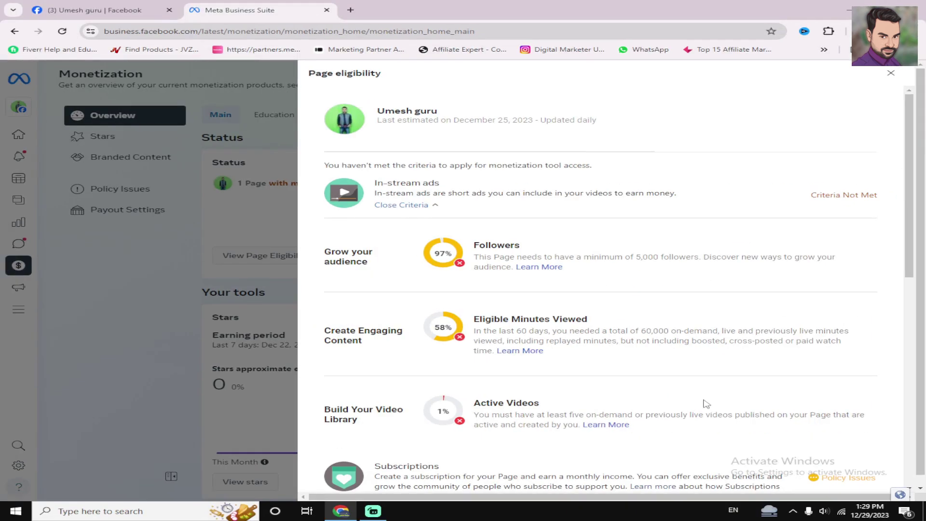
pyautogui.click(285, 231)
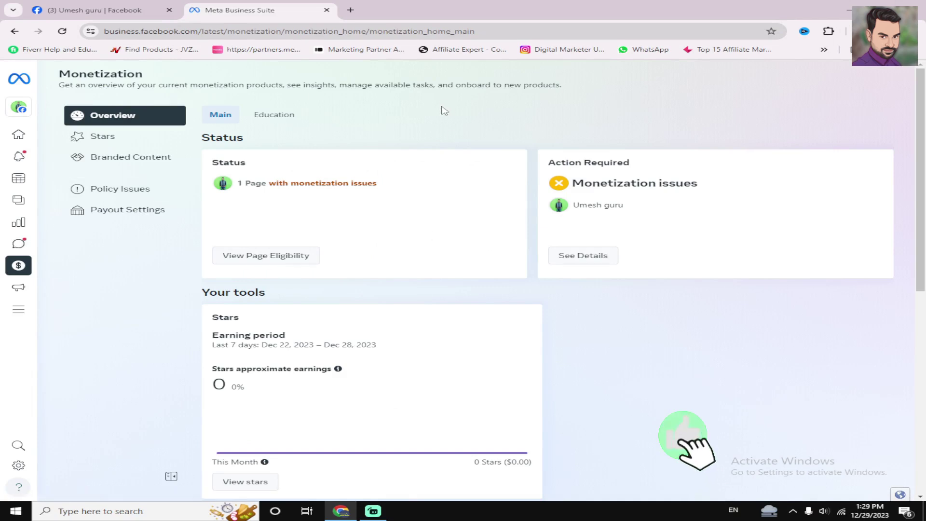
# Step: Recheck the page's Policy Issues, and open Stars to read its invitation text about earning money on videos
pyautogui.click(119, 189)
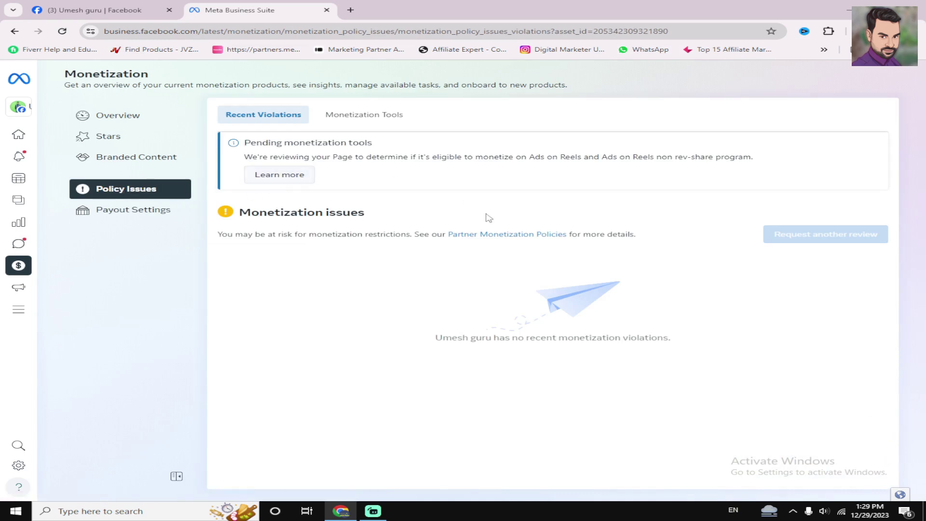
pyautogui.click(131, 142)
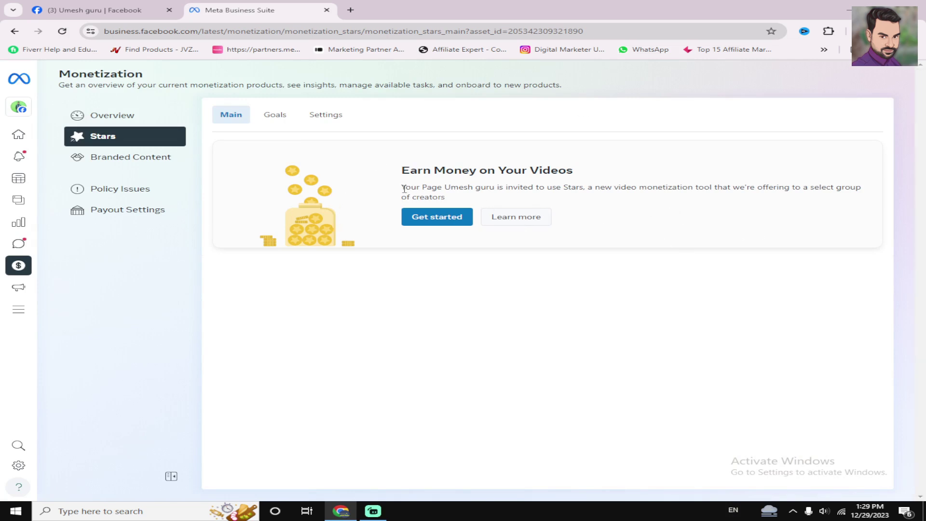
pyautogui.moveTo(607, 187); pyautogui.dragTo(607, 187)
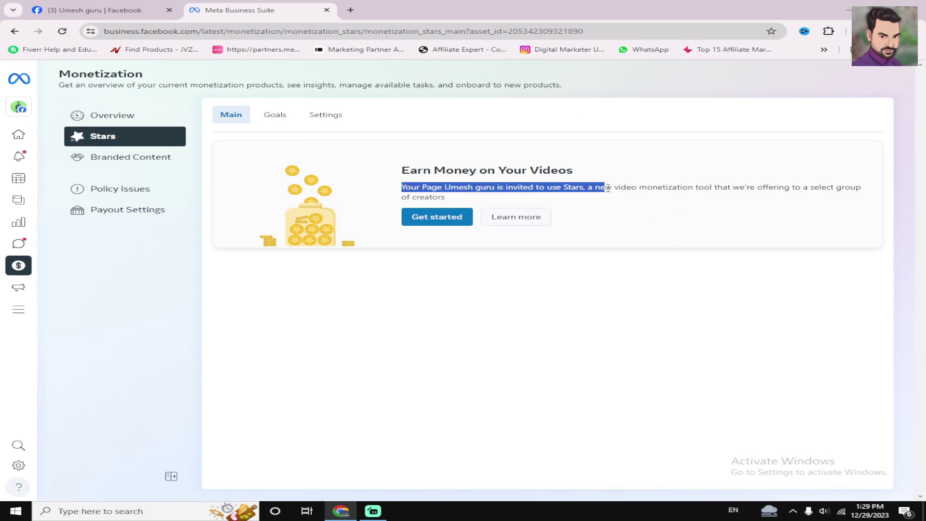
pyautogui.click(557, 197)
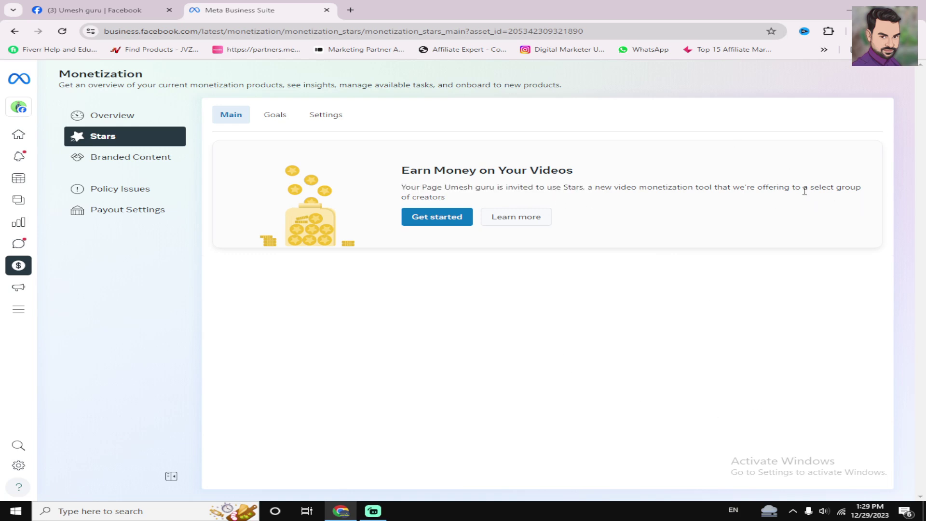
pyautogui.moveTo(739, 187); pyautogui.dragTo(861, 195)
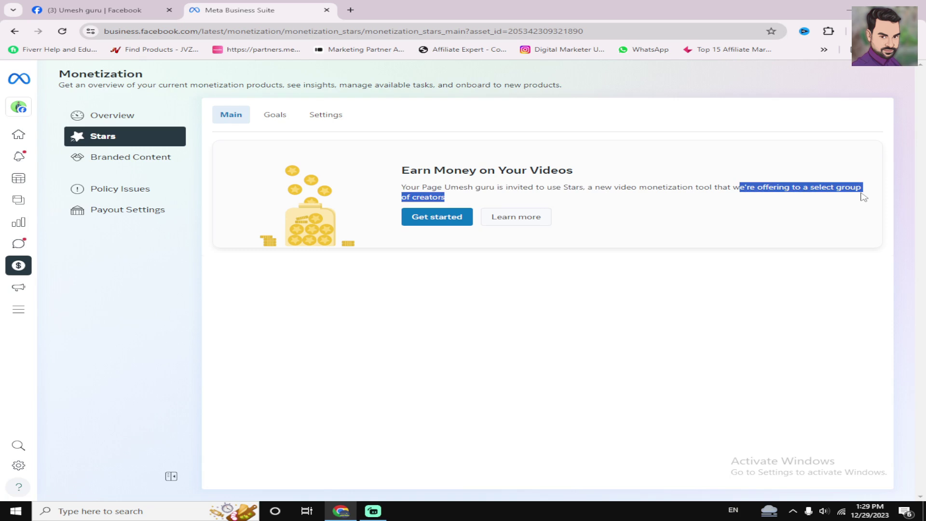
pyautogui.click(664, 229)
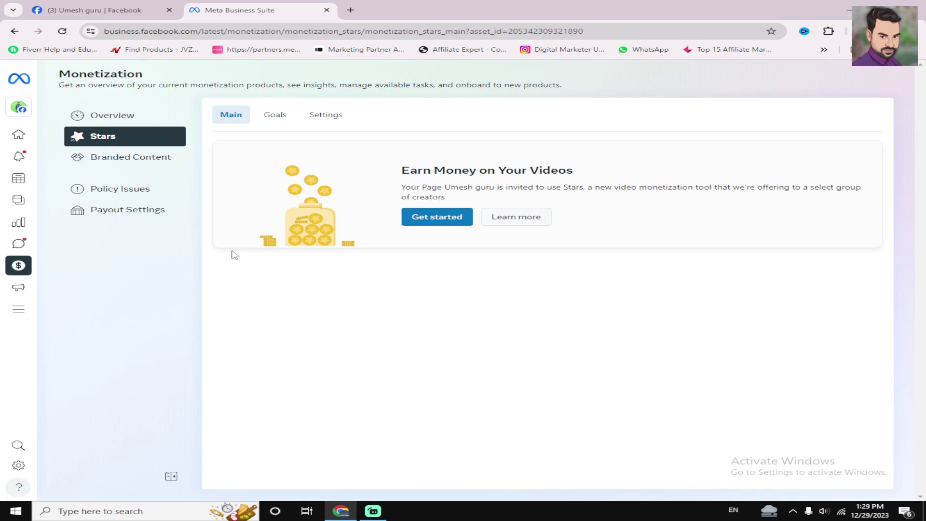
# Step: Start the Stars onboarding and examine the page eligibility criteria for In-stream ads and for In-stream ads for Live, collapsing each
pyautogui.click(412, 218)
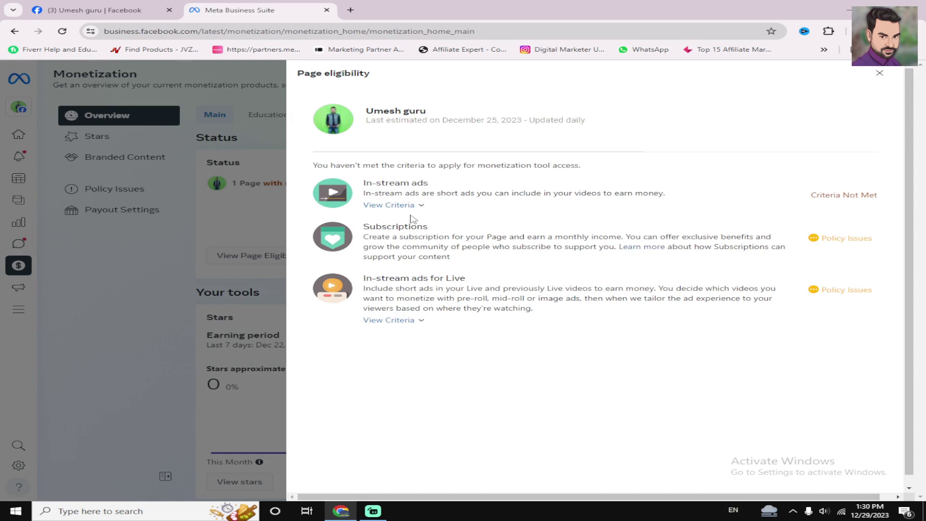
pyautogui.click(405, 207)
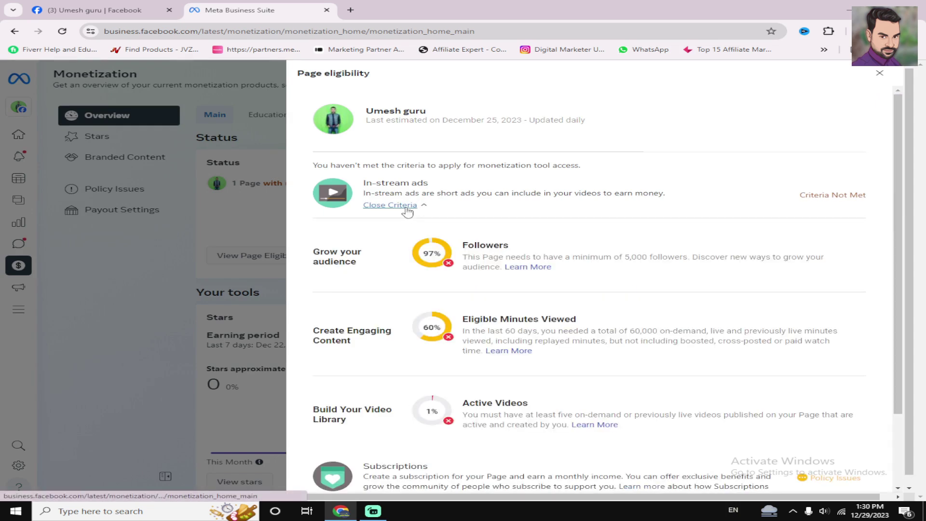
pyautogui.scroll(-2, 370, 295)
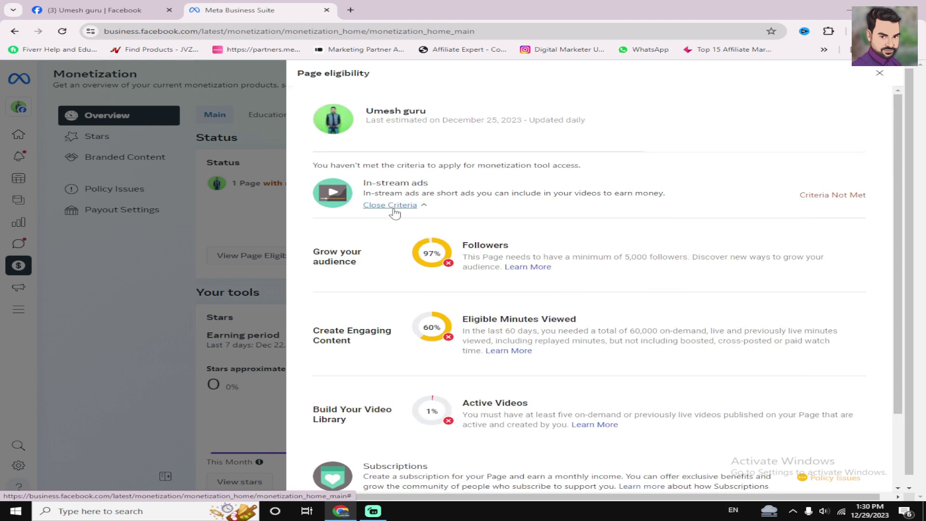
pyautogui.click(393, 208)
pyautogui.click(403, 324)
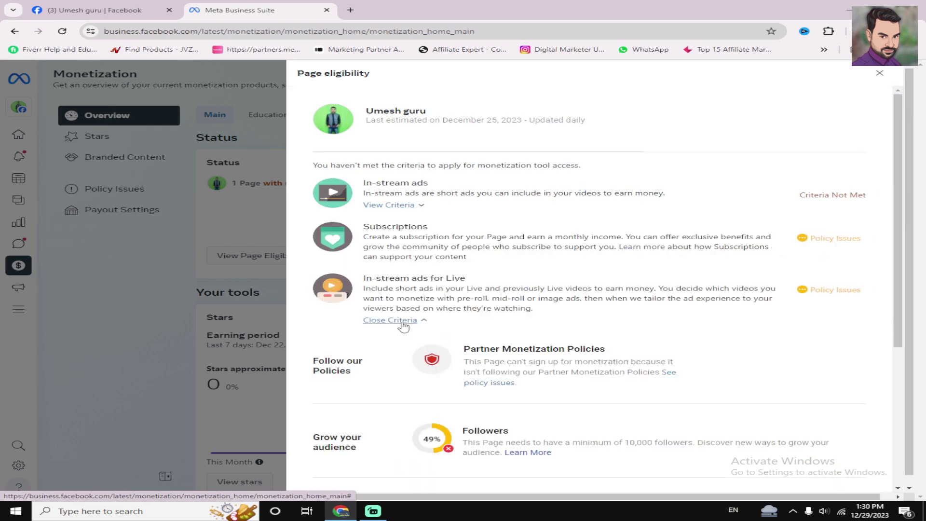
pyautogui.scroll(-5, 403, 323)
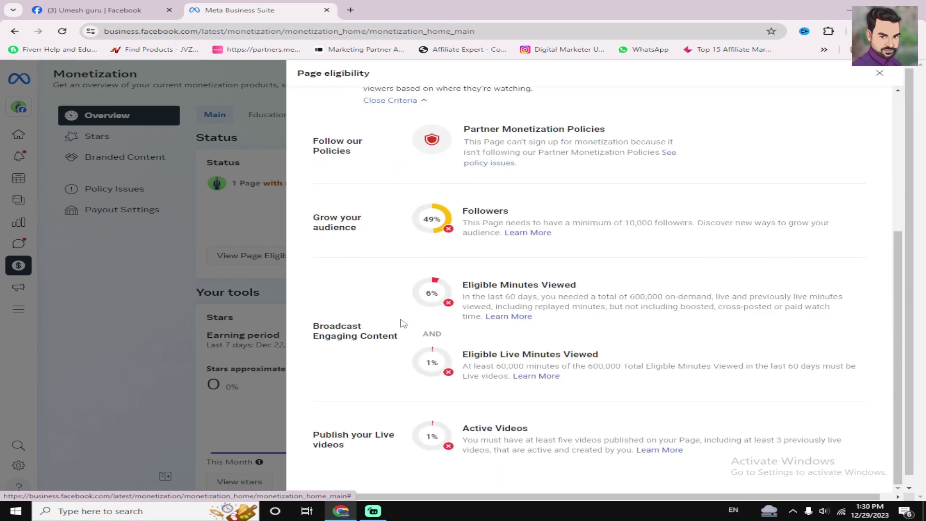
pyautogui.scroll(5, 403, 323)
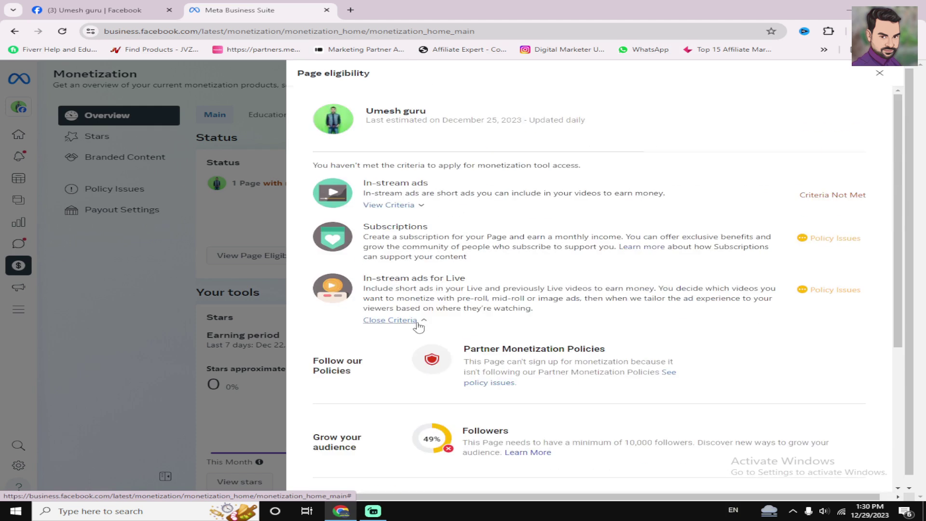
pyautogui.click(418, 322)
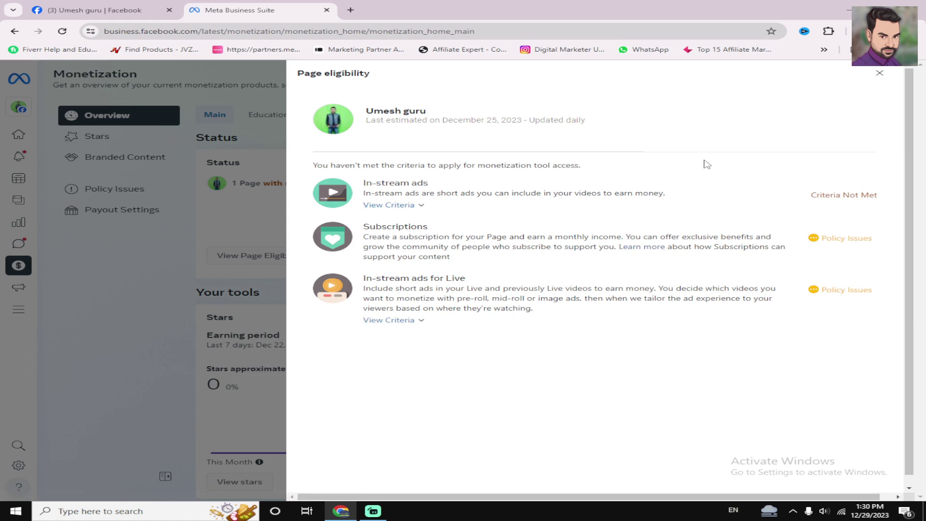
# Step: Expand the In-stream ads and In-stream ads for Live criteria again, and close the page eligibility details
pyautogui.click(398, 207)
pyautogui.scroll(-2, 410, 277)
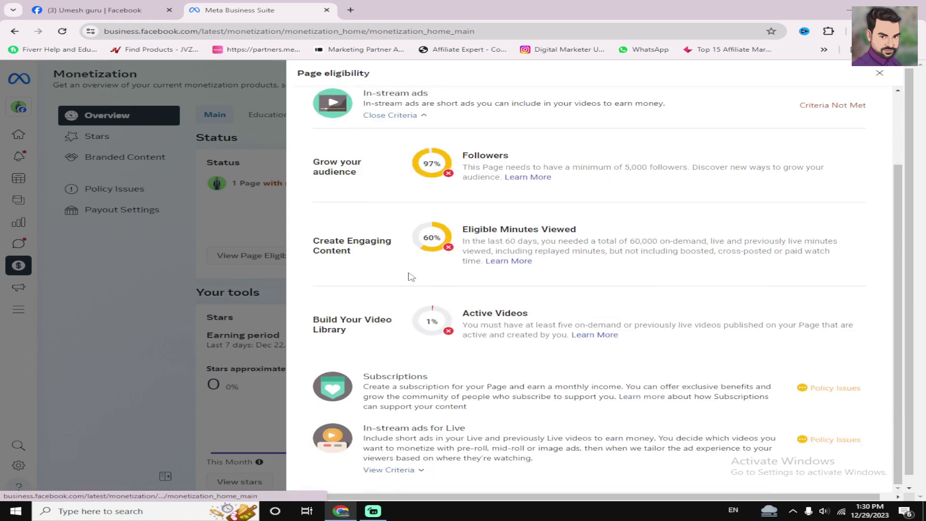
pyautogui.click(401, 470)
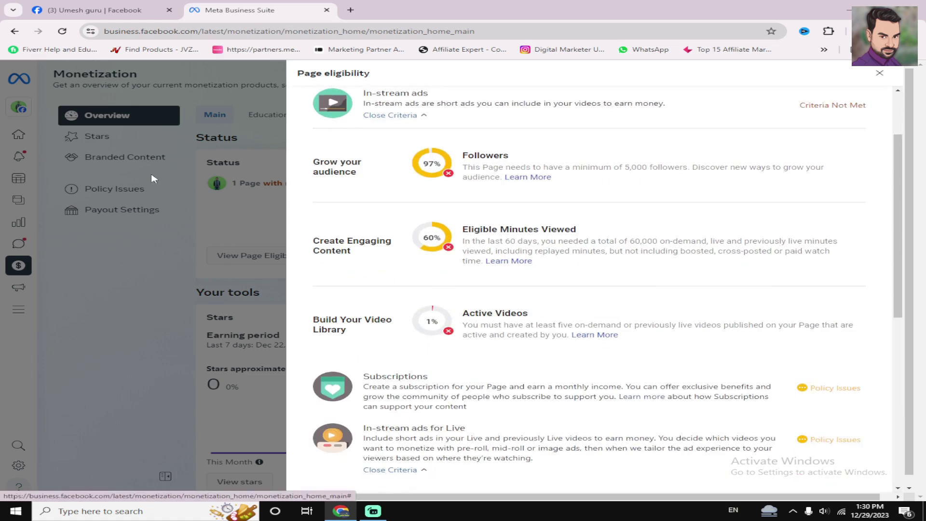
pyautogui.click(233, 174)
# Step: Return to Stars, start its onboarding again, check the In-stream ads criteria, and close the eligibility details
pyautogui.click(139, 141)
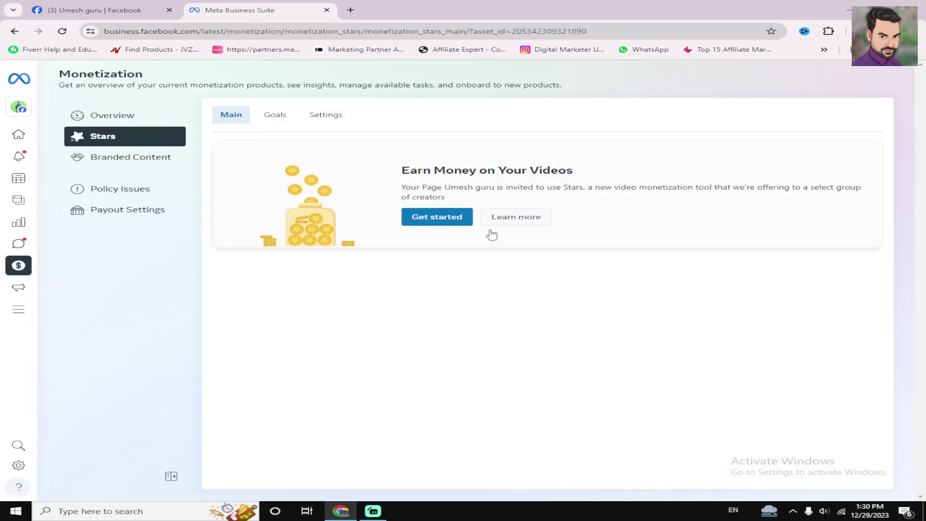
pyautogui.click(421, 218)
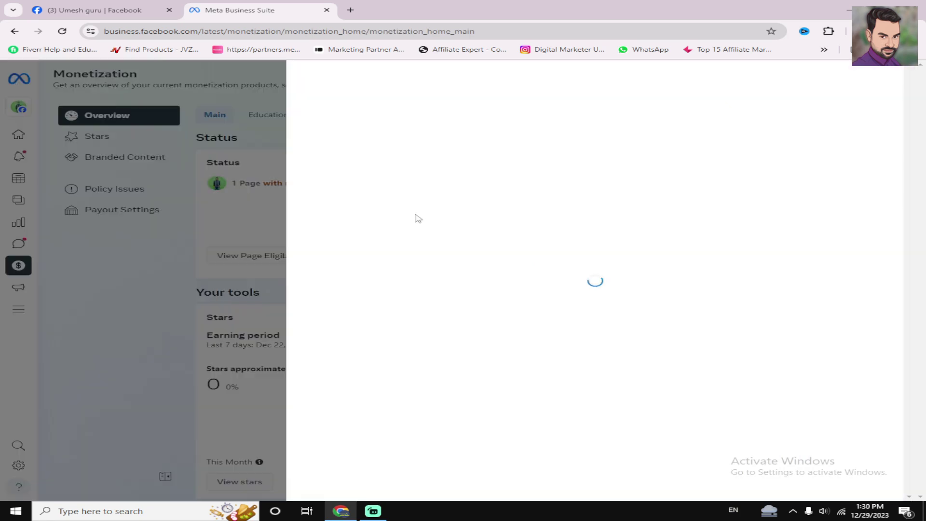
pyautogui.click(410, 205)
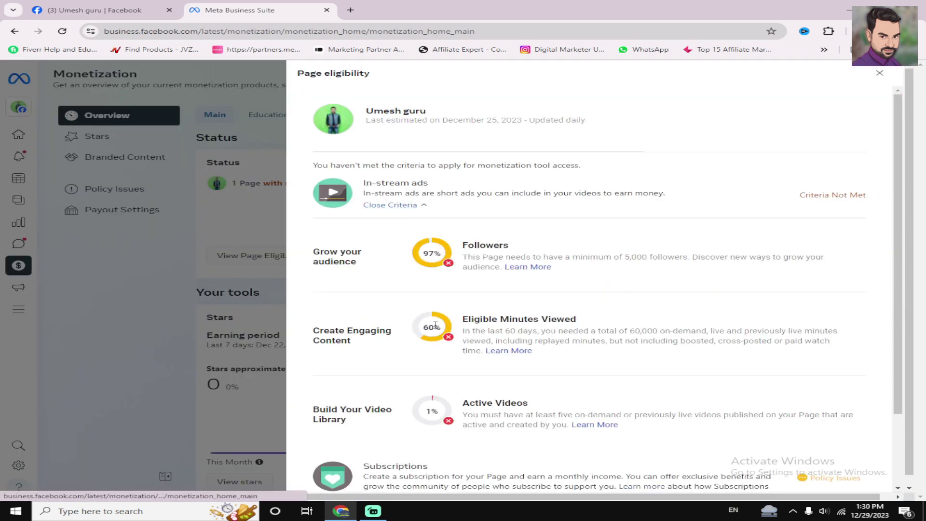
pyautogui.scroll(-1, 434, 322)
pyautogui.click(235, 203)
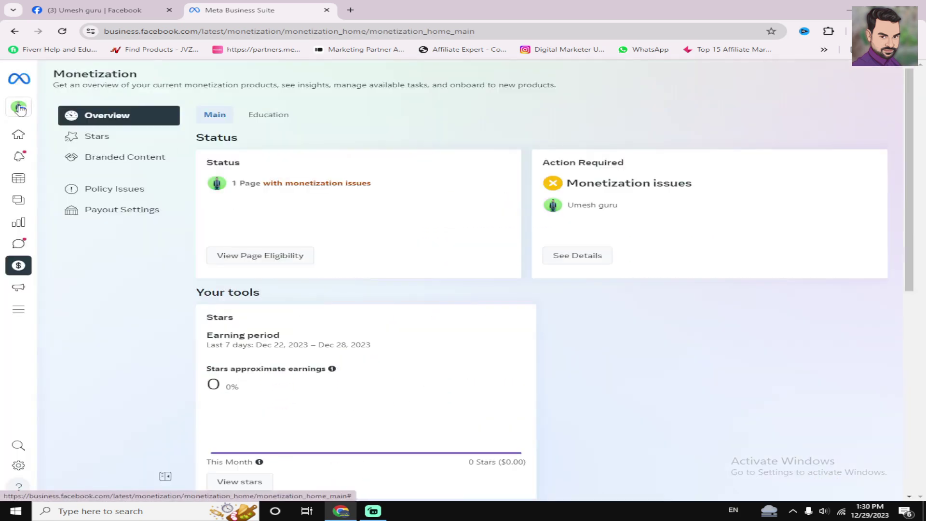
# Step: Switch the business asset to the LearnTech page and highlight the Stars heading under Action Required
pyautogui.moveTo(55, 108)
pyautogui.click(101, 111)
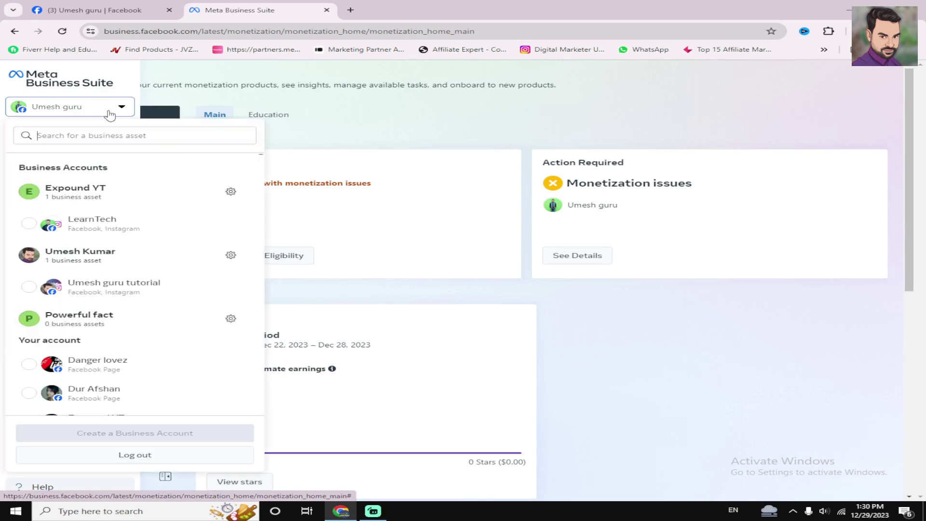
pyautogui.click(86, 226)
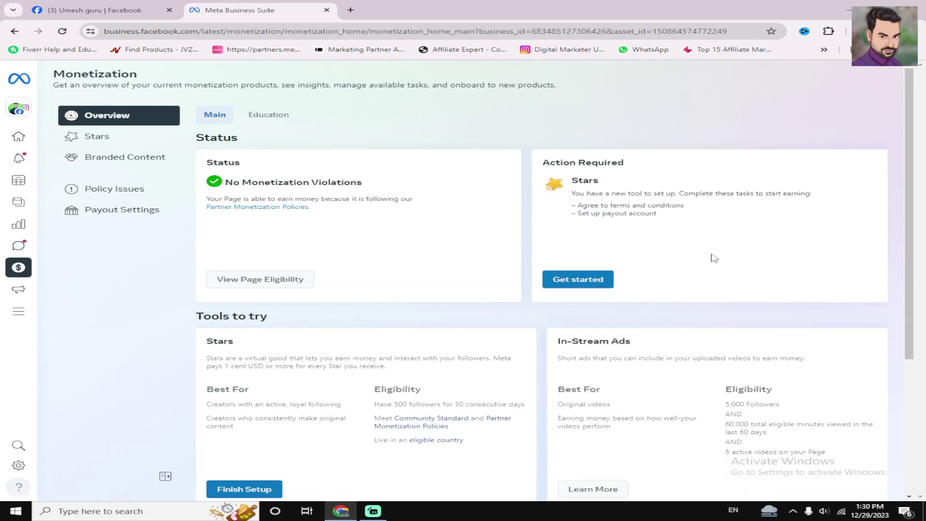
pyautogui.moveTo(574, 175); pyautogui.dragTo(680, 175)
pyautogui.click(683, 173)
# Step: Start Stars onboarding for LearnTech, read the Earning money with Stars introduction, and cancel it
pyautogui.click(128, 146)
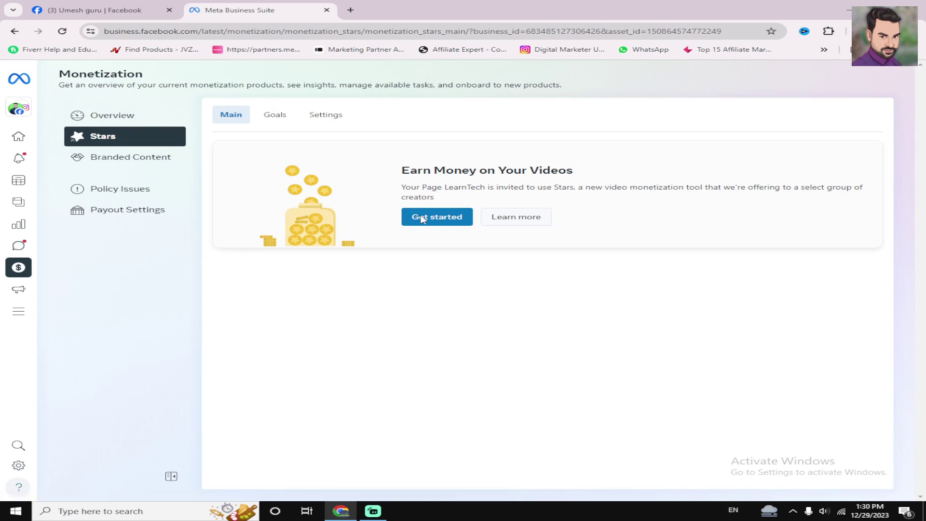
pyautogui.click(422, 221)
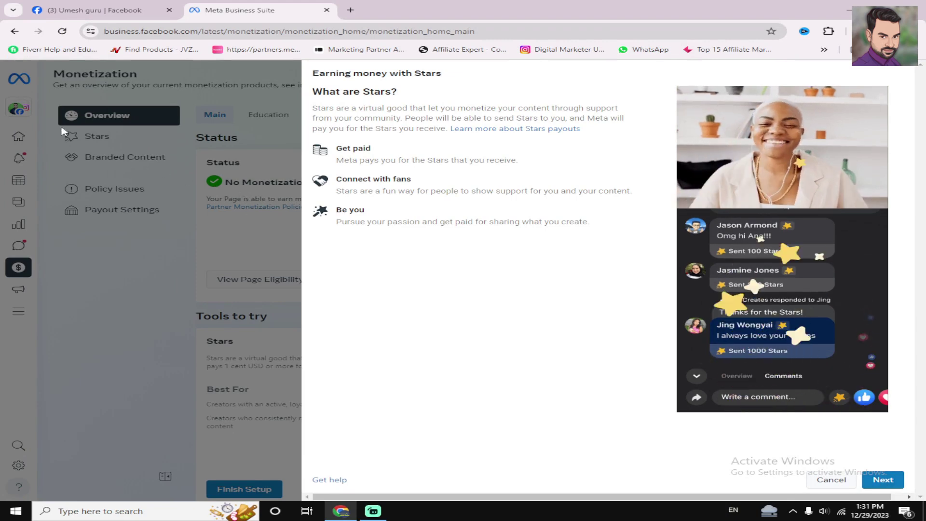
pyautogui.click(88, 7)
pyautogui.click(251, 10)
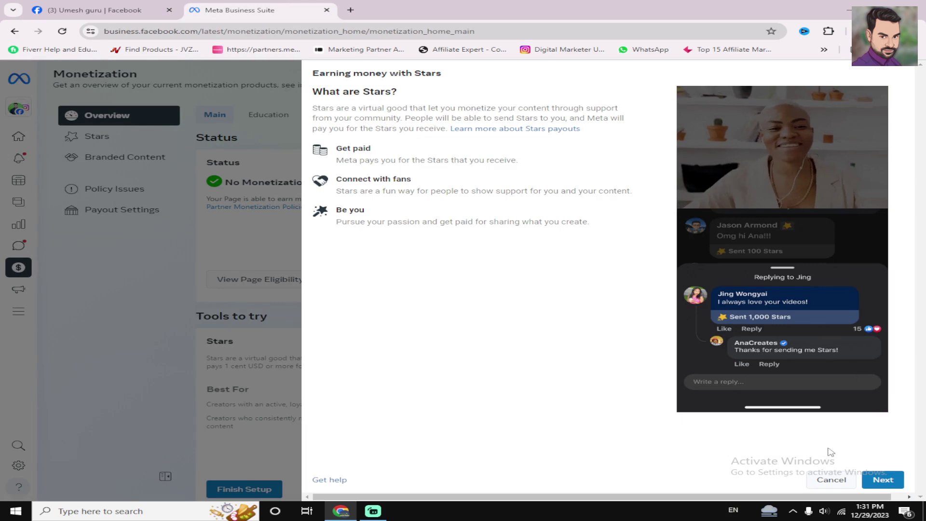
pyautogui.click(830, 482)
# Step: Zoom in on the selected business asset and mark the LearnTech page name in red
pyautogui.moveTo(31, 115)
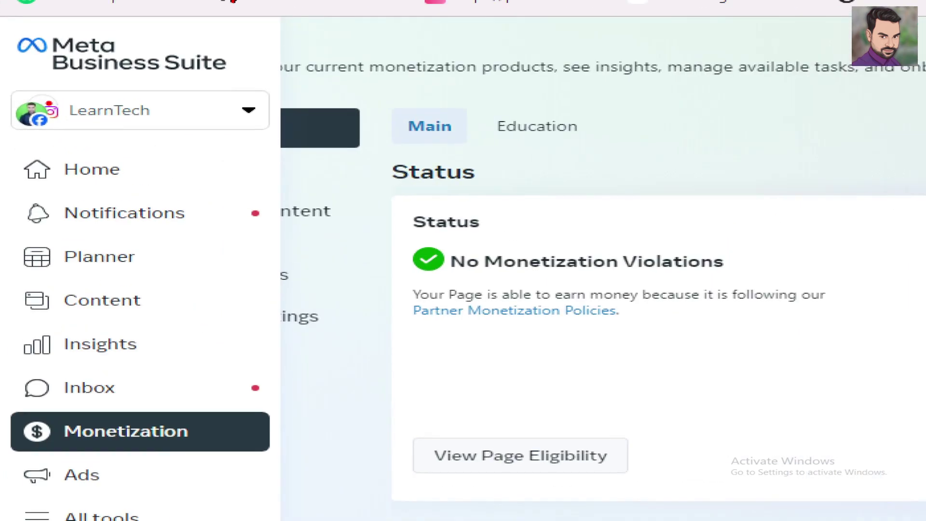
pyautogui.moveTo(84, 123); pyautogui.dragTo(265, 130)
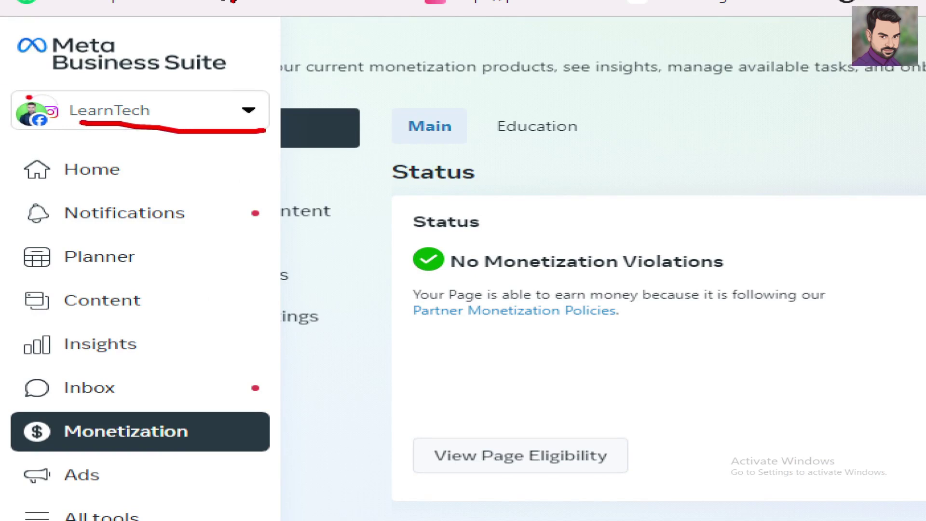
pyautogui.moveTo(38, 101); pyautogui.dragTo(152, 73)
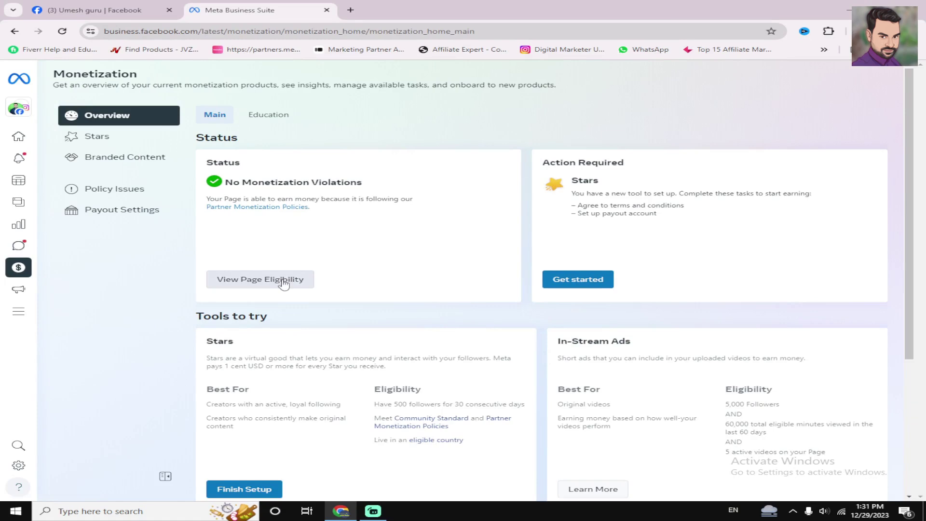
# Step: View LearnTech's page eligibility, expand Other Monetization Tools, and examine the criteria for In-stream ads and In-stream ads for Live
pyautogui.click(520, 455)
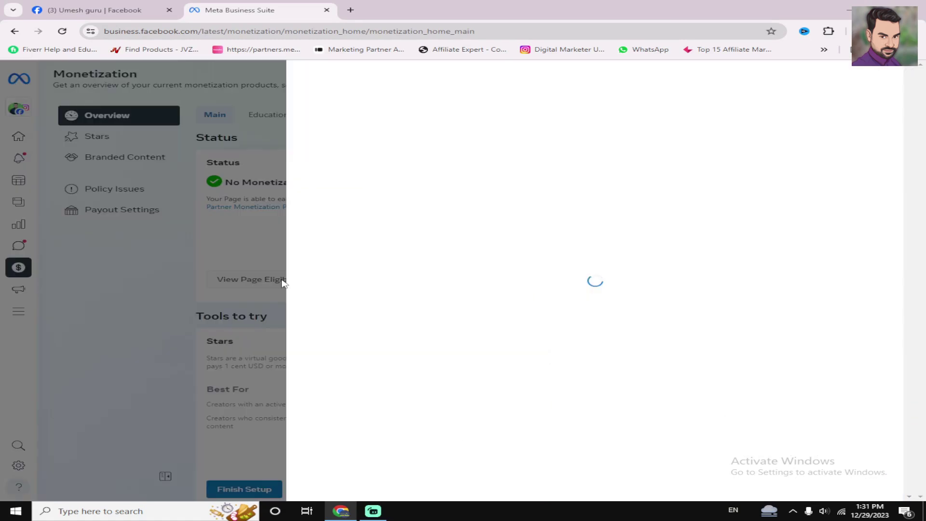
pyautogui.click(863, 247)
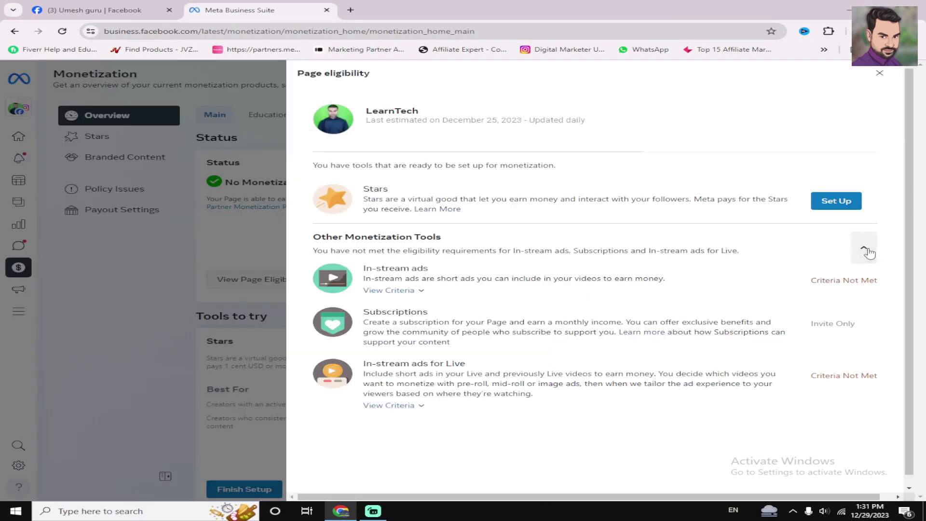
pyautogui.click(390, 290)
pyautogui.scroll(-3, 393, 291)
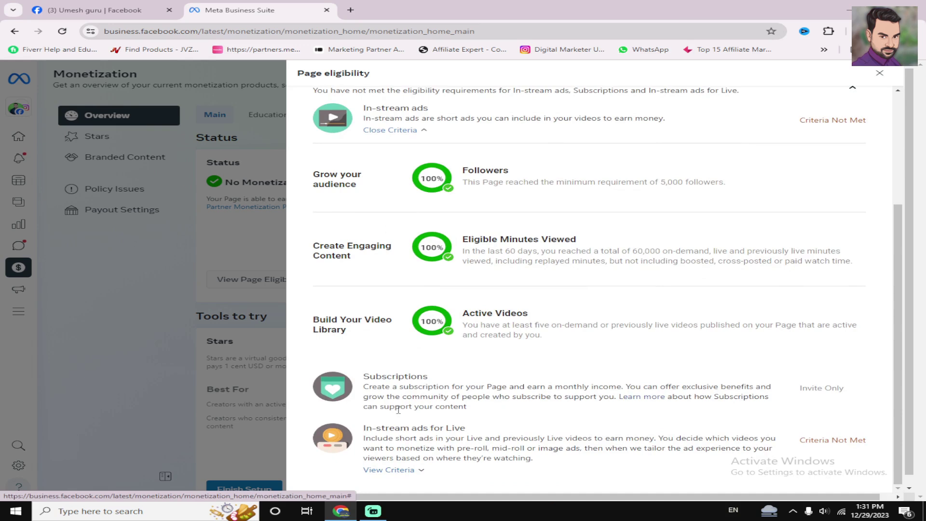
pyautogui.click(388, 469)
pyautogui.scroll(-3, 460, 377)
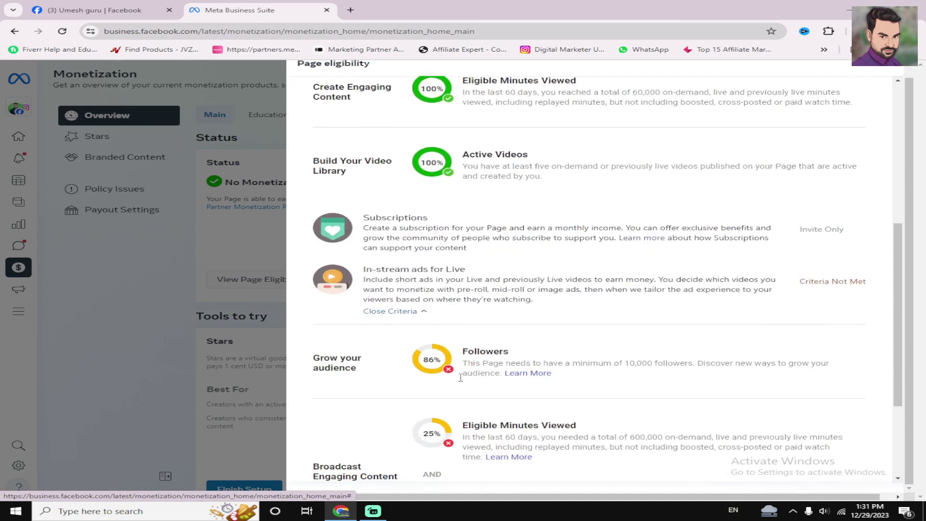
pyautogui.scroll(-3, 460, 378)
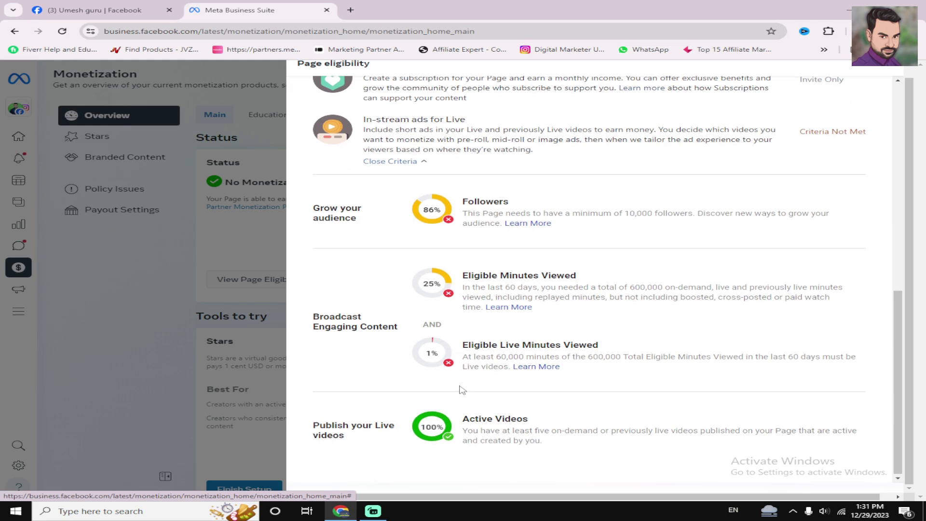
# Step: Mark the In-stream ads criteria with a freehand line and a red rectangle, and clear the markings
pyautogui.scroll(10, 462, 389)
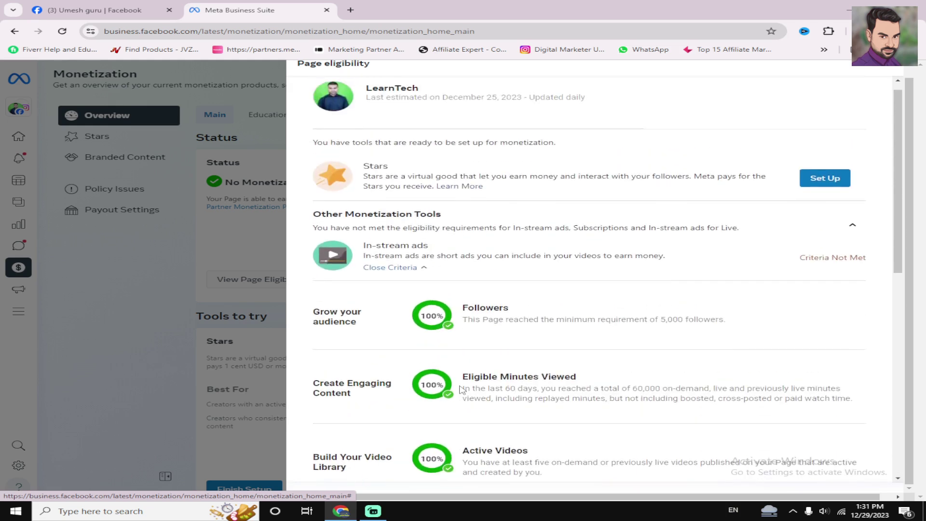
pyautogui.scroll(-1, 462, 389)
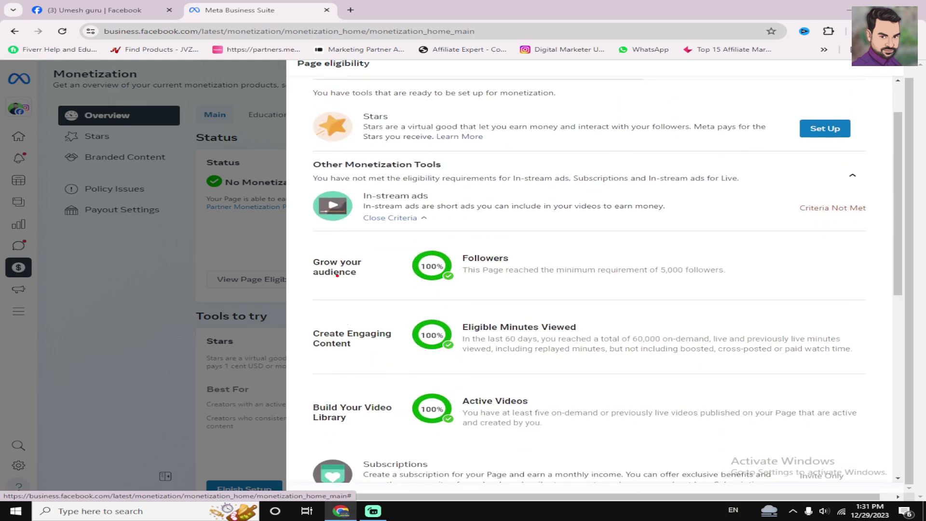
pyautogui.moveTo(304, 205)
pyautogui.mouseDown()
pyautogui.moveTo(318, 288)
pyautogui.moveTo(741, 454)
pyautogui.mouseUp()
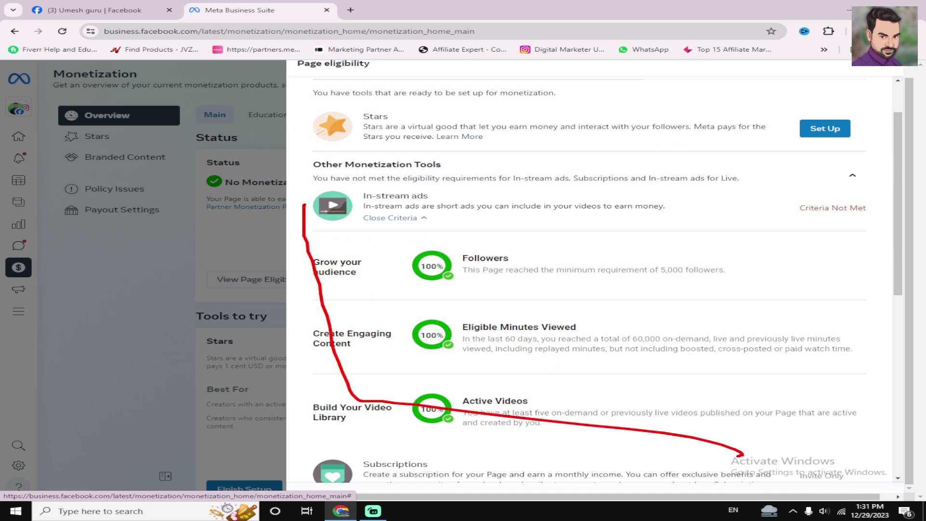
pyautogui.moveTo(333, 223)
pyautogui.mouseDown()
pyautogui.moveTo(338, 385)
pyautogui.moveTo(762, 338)
pyautogui.moveTo(752, 222)
pyautogui.mouseUp()
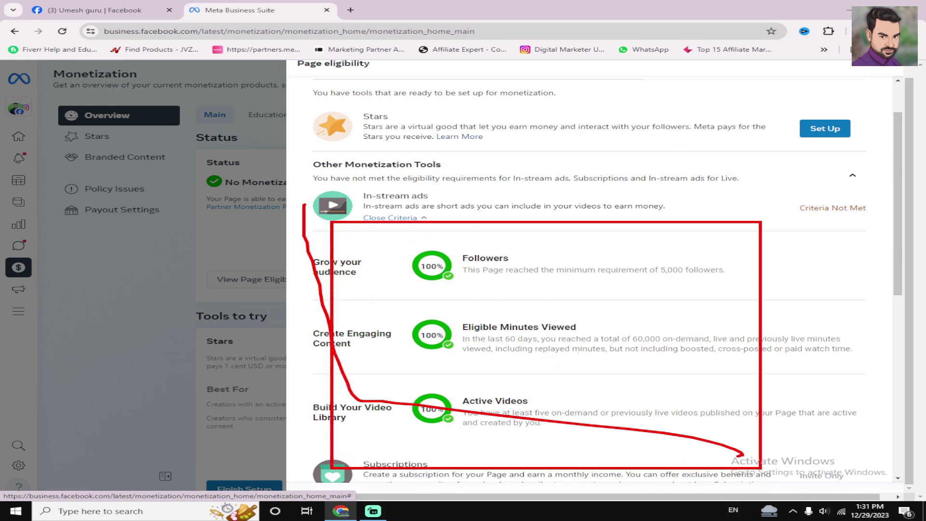
pyautogui.press('Escape')
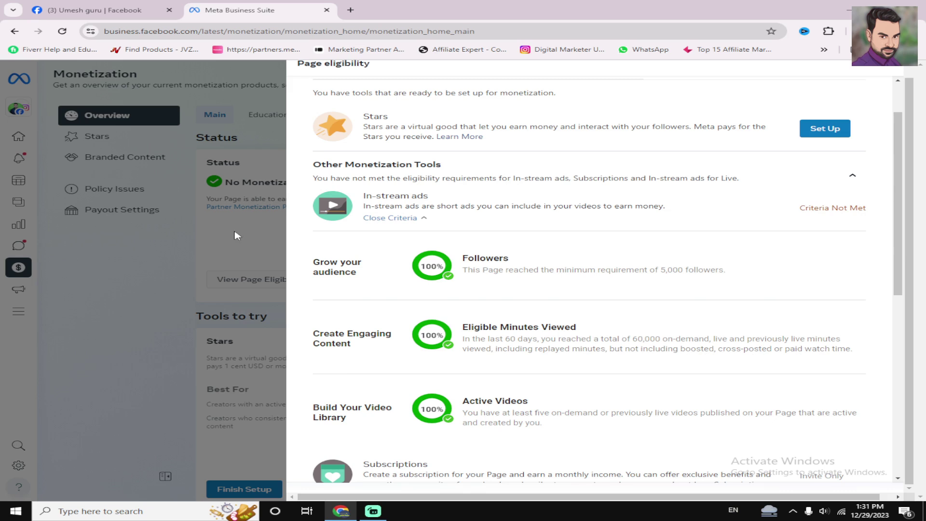
# Step: Close LearnTech's eligibility details and view its Stars invitation
pyautogui.click(237, 249)
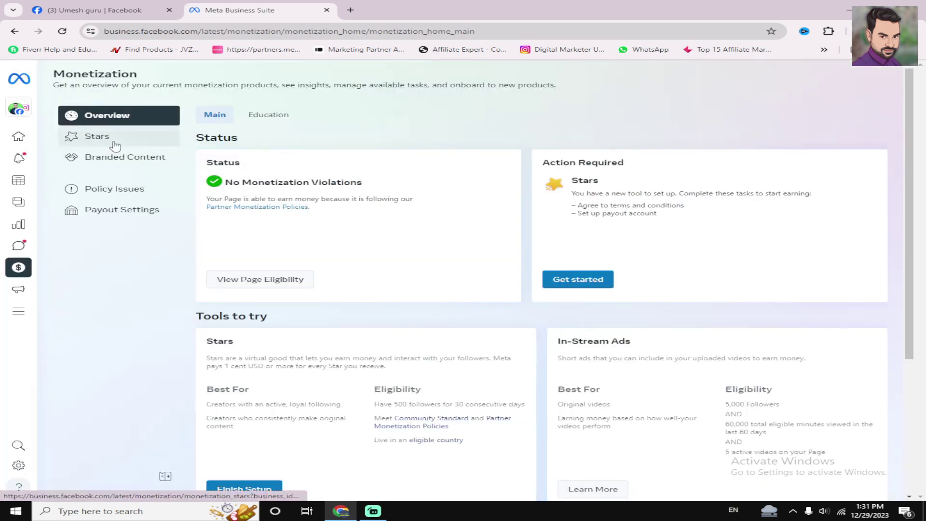
pyautogui.click(115, 144)
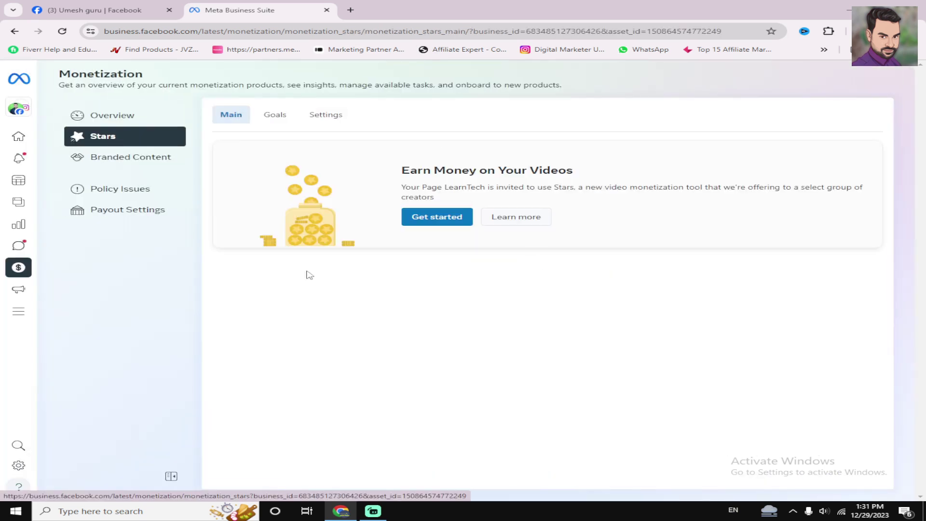
# Step: Return to LearnTech's monetization overview and switch to the Facebook Page that has monetization issues
pyautogui.click(121, 117)
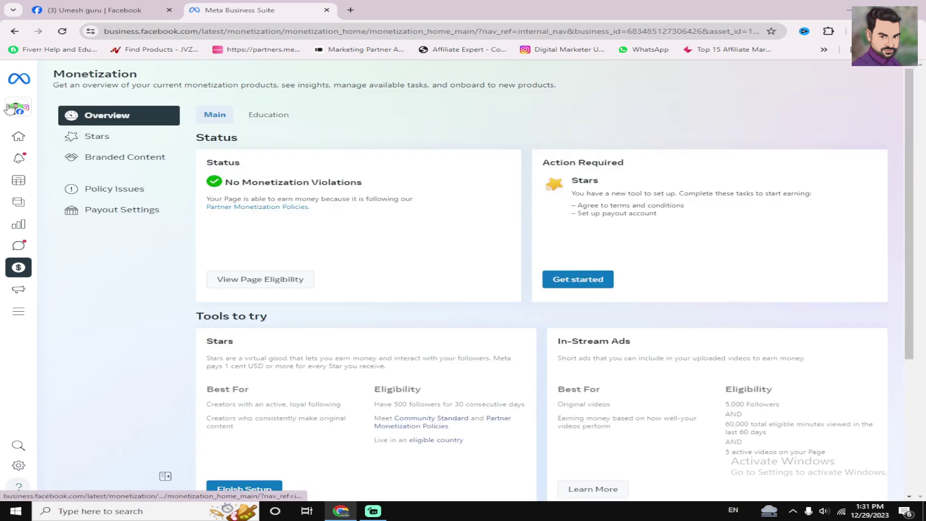
pyautogui.click(50, 113)
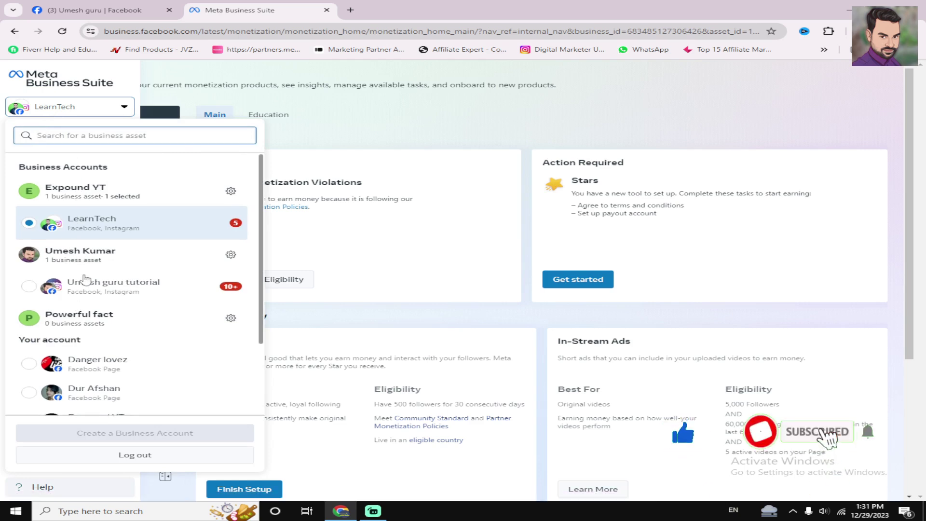
pyautogui.scroll(-6, 97, 338)
pyautogui.click(102, 410)
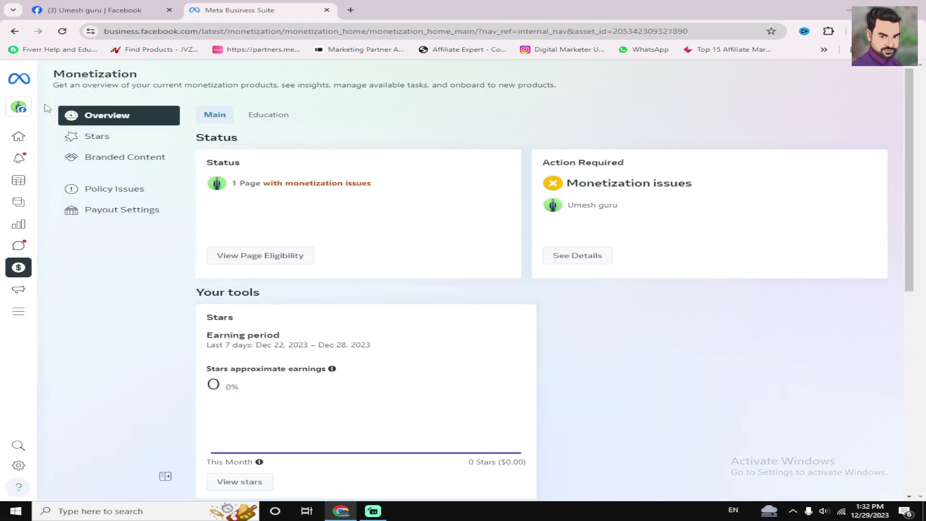
# Step: Mark the Monetization issues notice under Action Required in red and clear the markings
pyautogui.moveTo(20, 110)
pyautogui.moveTo(555, 179); pyautogui.dragTo(697, 186)
pyautogui.click(762, 207)
pyautogui.moveTo(528, 144); pyautogui.dragTo(619, 316)
pyautogui.click(713, 256)
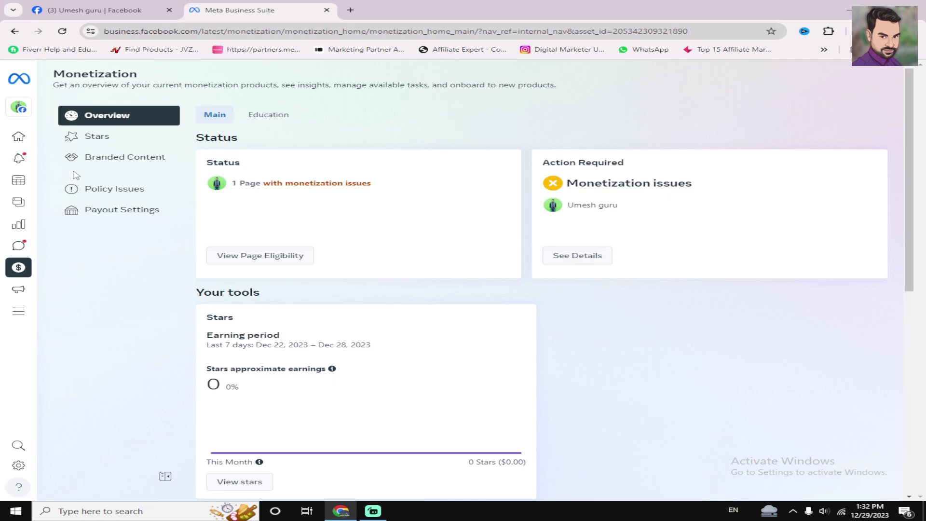
# Step: Start from this page's Stars invitation, view the In-stream ads criteria in its eligibility details, and close them
pyautogui.click(96, 141)
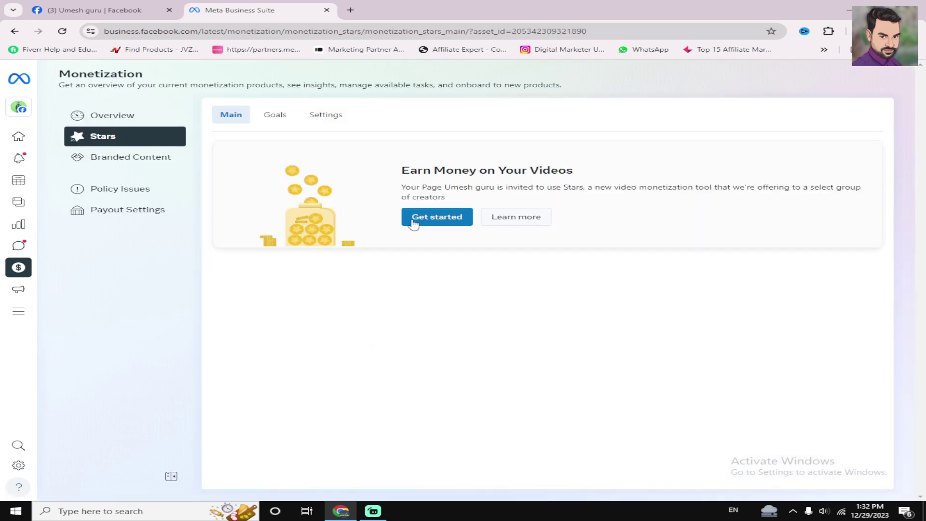
pyautogui.click(412, 218)
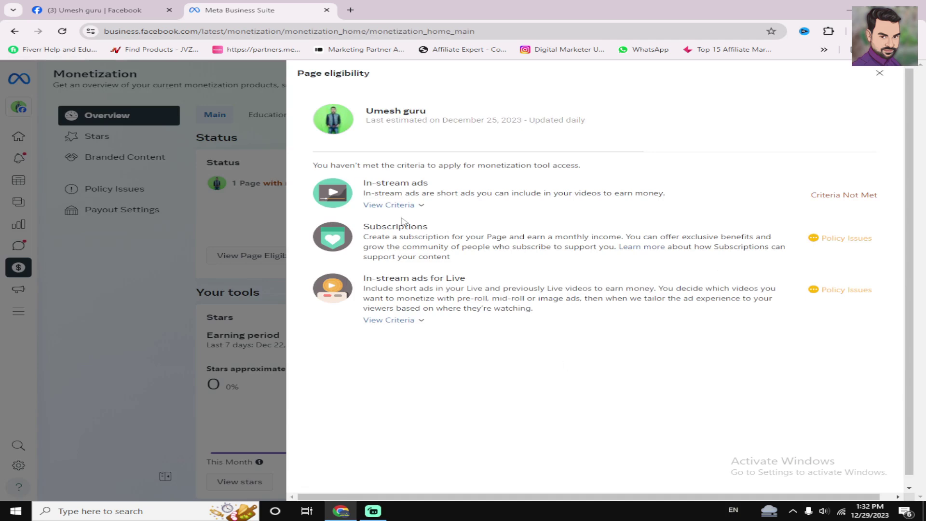
pyautogui.click(383, 206)
pyautogui.click(145, 289)
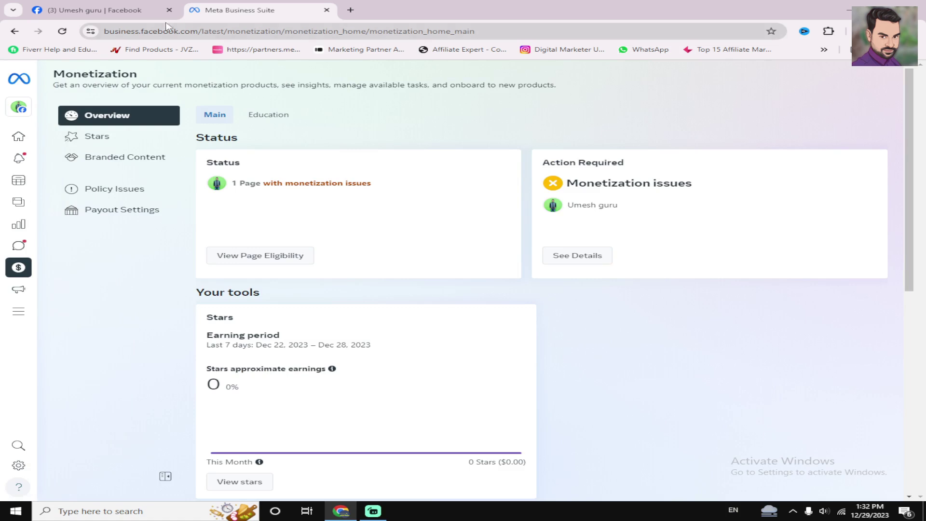
# Step: Switch to the page's Facebook profile and mark its creation date under Page transparency and the computer's current date
pyautogui.click(154, 10)
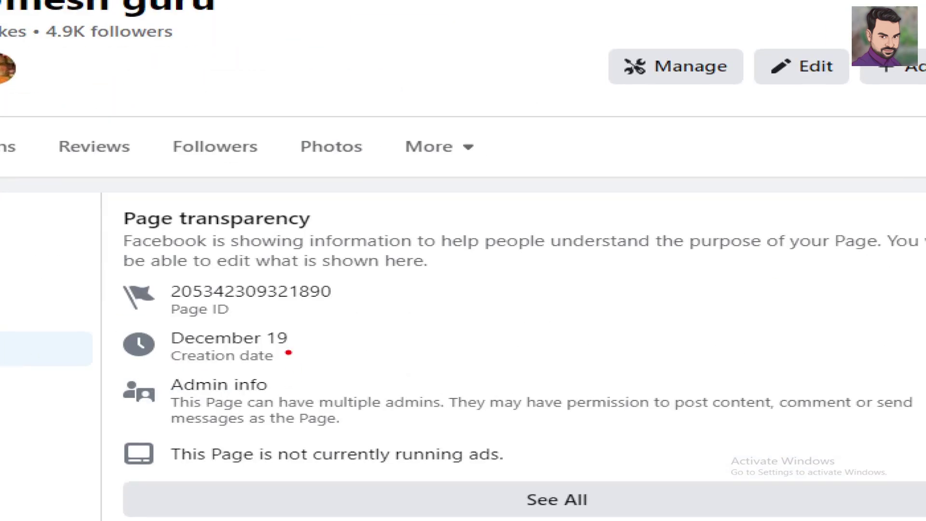
pyautogui.moveTo(288, 352); pyautogui.dragTo(592, 270)
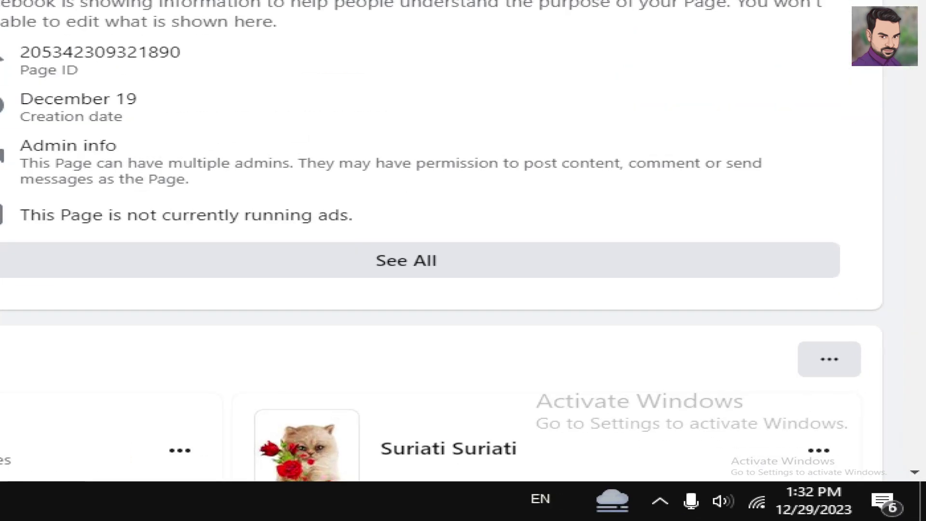
pyautogui.moveTo(788, 520); pyautogui.dragTo(870, 483)
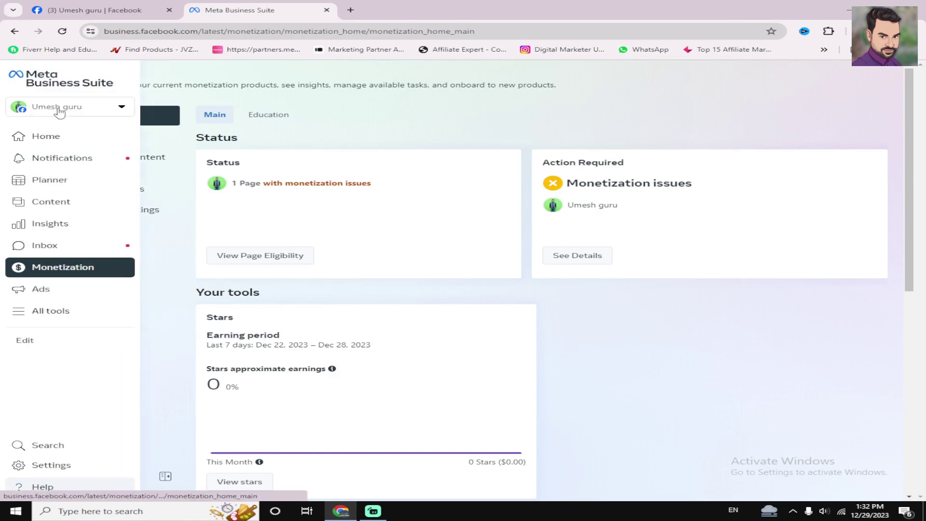
# Step: Switch the business asset back to LearnTech and open its Monetization overview
pyautogui.click(60, 112)
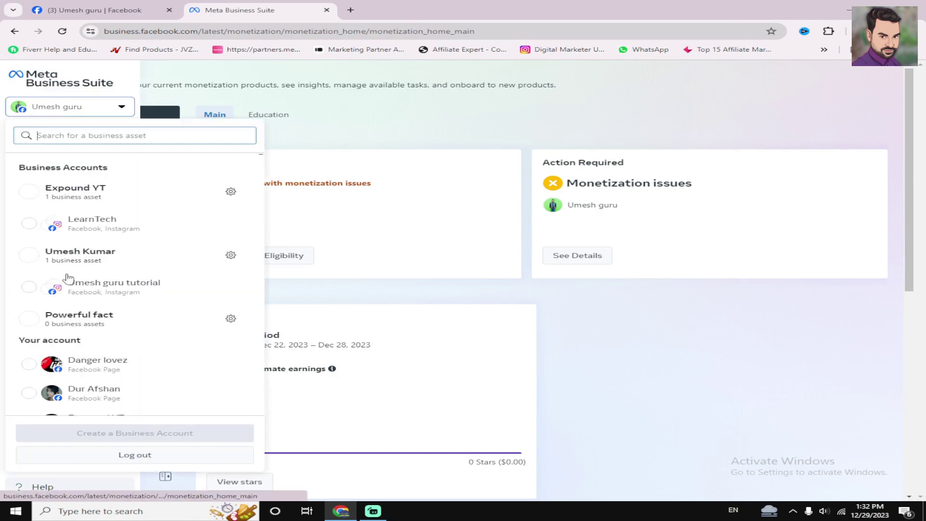
pyautogui.click(316, 120)
pyautogui.click(68, 107)
pyautogui.click(67, 136)
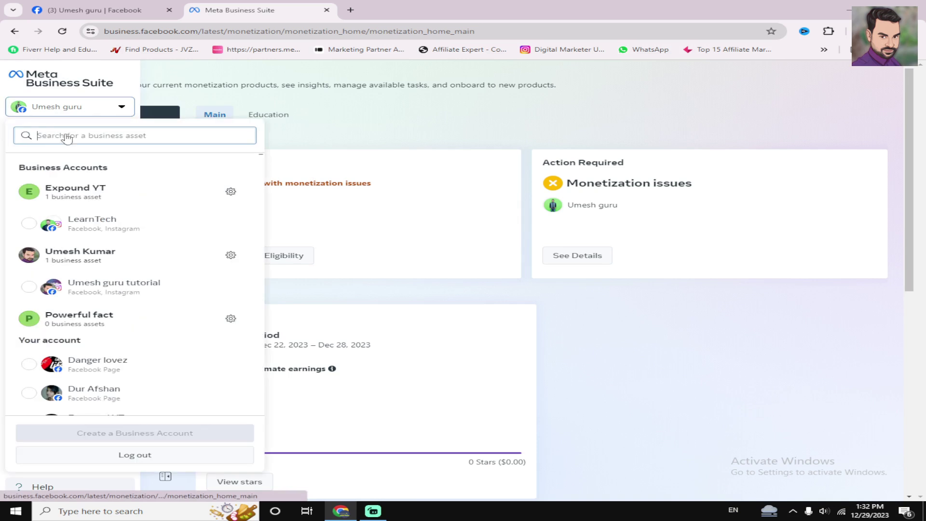
pyautogui.click(87, 229)
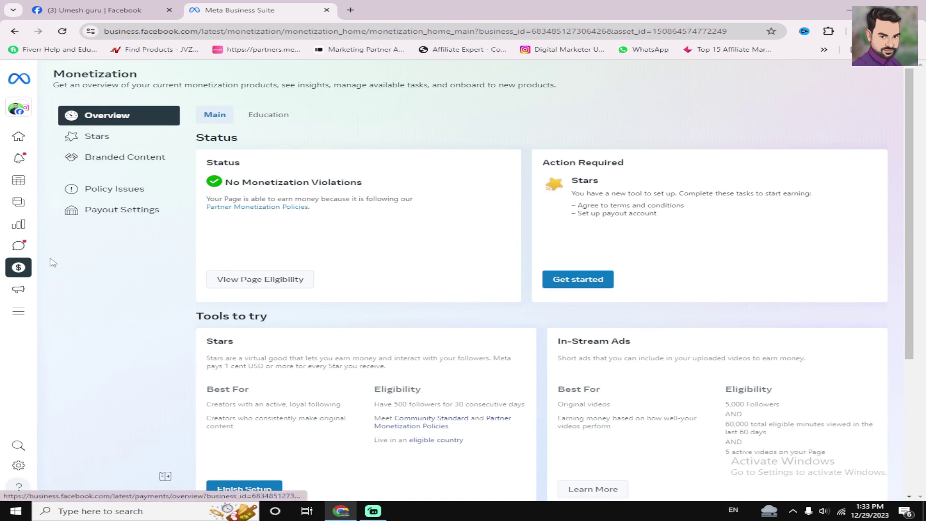
pyautogui.click(18, 268)
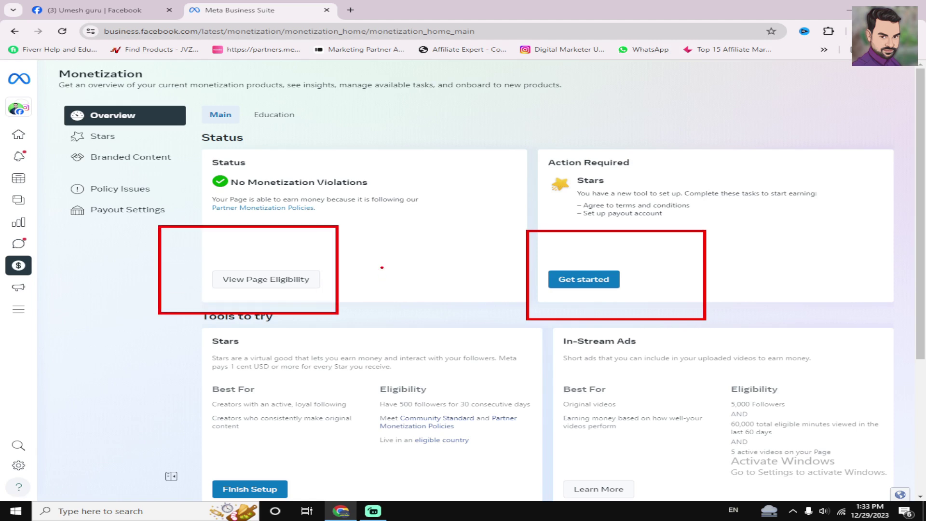
# Step: View LearnTech's page eligibility, expand Other Monetization Tools, and start the Stars setup
pyautogui.click(266, 279)
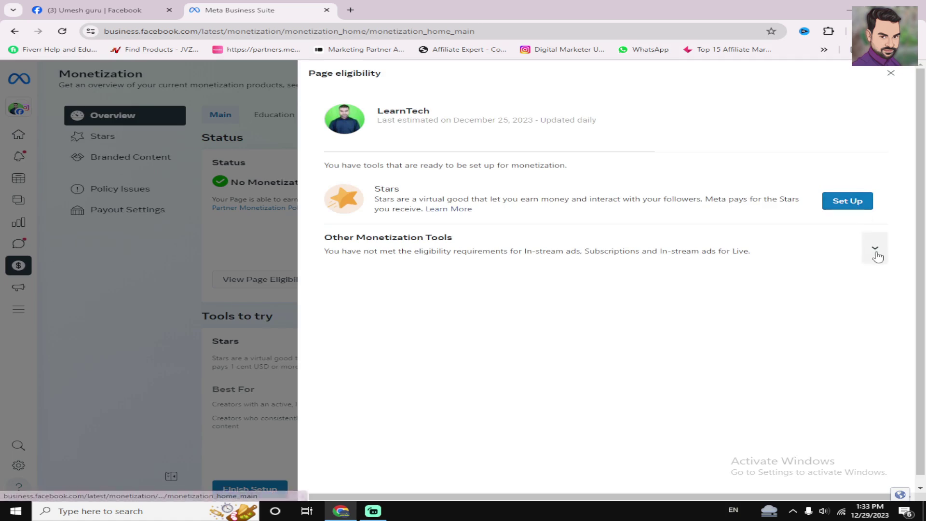
pyautogui.click(874, 248)
pyautogui.click(847, 201)
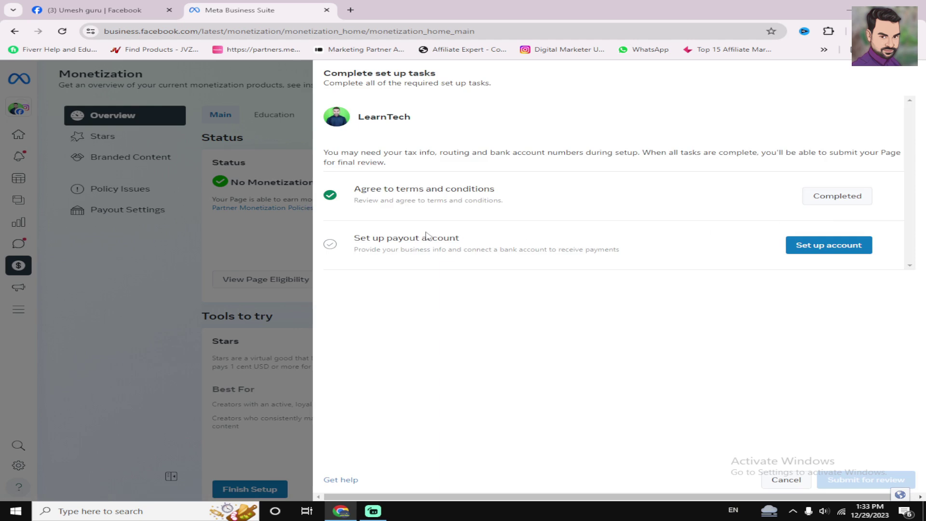
# Step: Mark the terms and conditions and payout account tasks in red, and start setting up the payout account
pyautogui.moveTo(366, 192); pyautogui.dragTo(634, 200)
pyautogui.click(634, 200)
pyautogui.moveTo(348, 241); pyautogui.dragTo(831, 281)
pyautogui.click(700, 210)
pyautogui.click(830, 250)
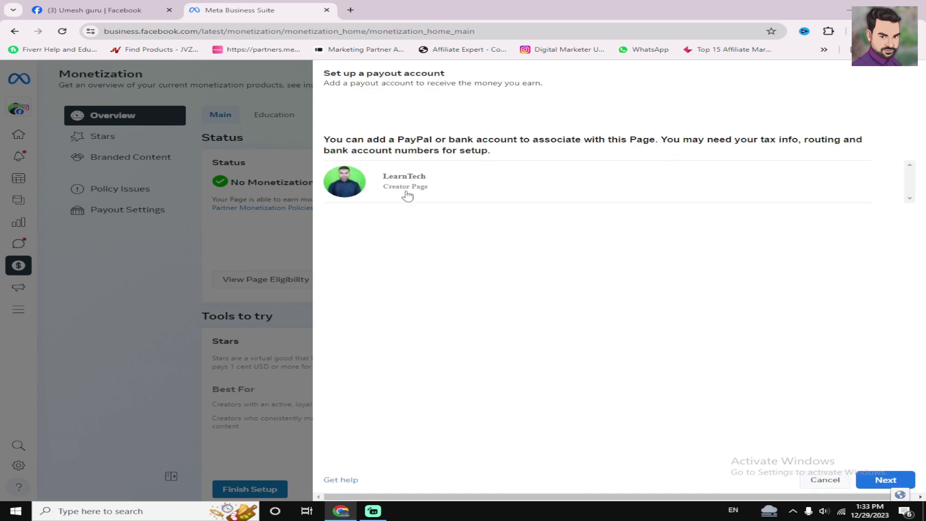
# Step: Mark the LearnTech Creator Page and the note about adding a PayPal or bank account, and clear the markings
pyautogui.moveTo(458, 178); pyautogui.dragTo(481, 221)
pyautogui.click(378, 189)
pyautogui.moveTo(377, 140); pyautogui.dragTo(328, 111)
pyautogui.click(625, 124)
pyautogui.moveTo(651, 136); pyautogui.dragTo(501, 169)
pyautogui.click(506, 212)
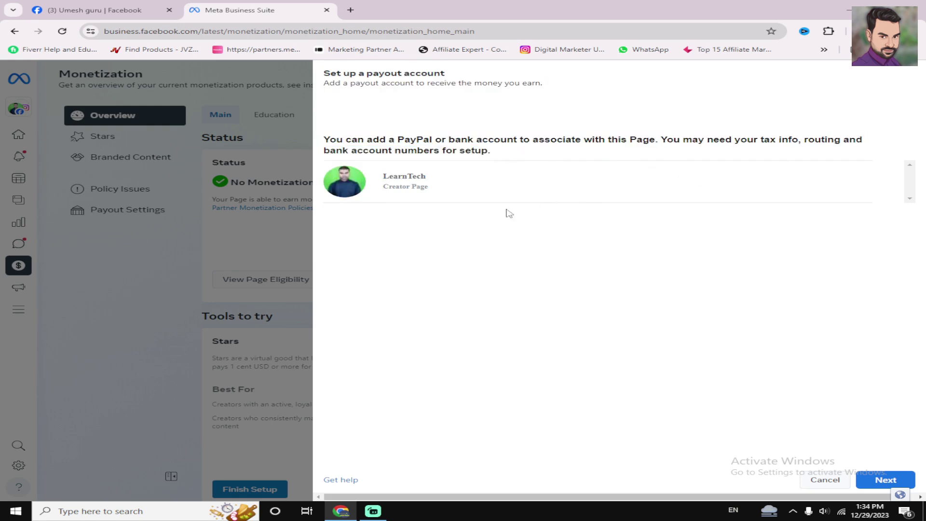
# Step: Proceed with the payout setup for LearnTech, choose the saved payout account, and continue with it
pyautogui.click(872, 479)
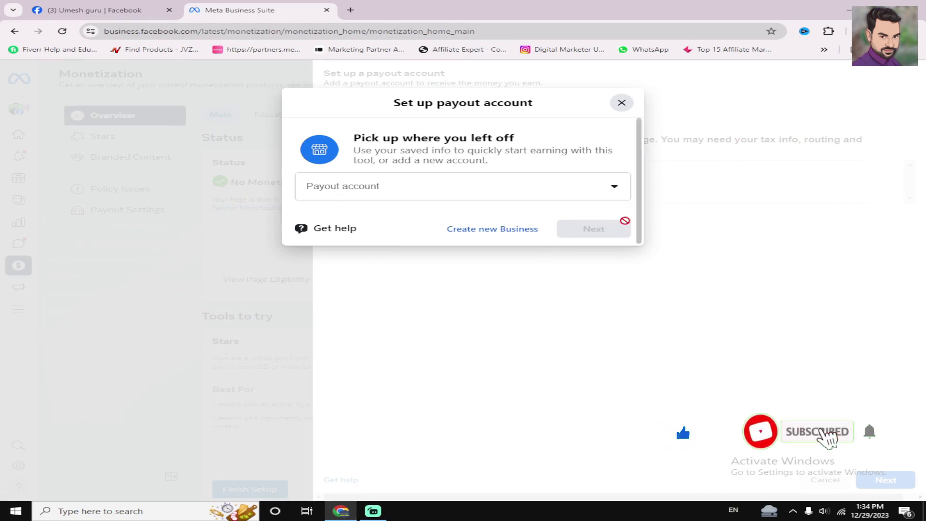
pyautogui.click(614, 189)
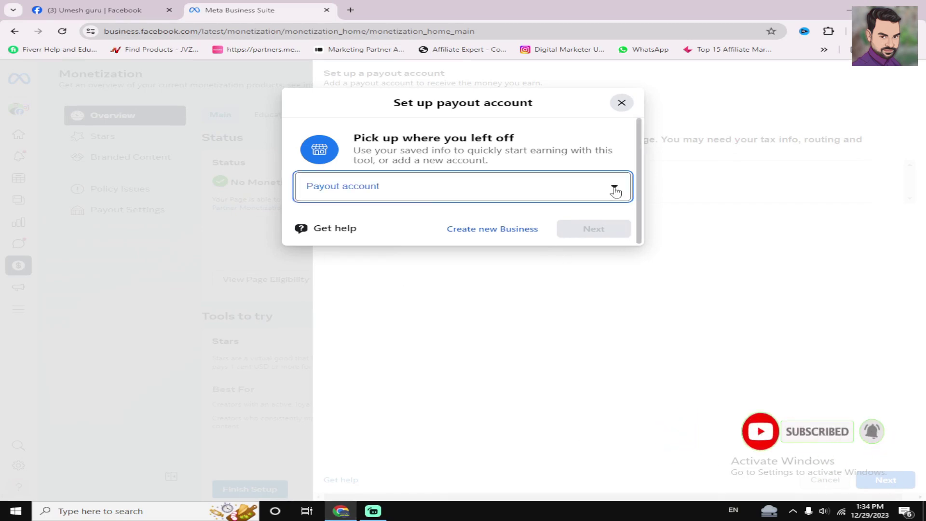
pyautogui.click(453, 213)
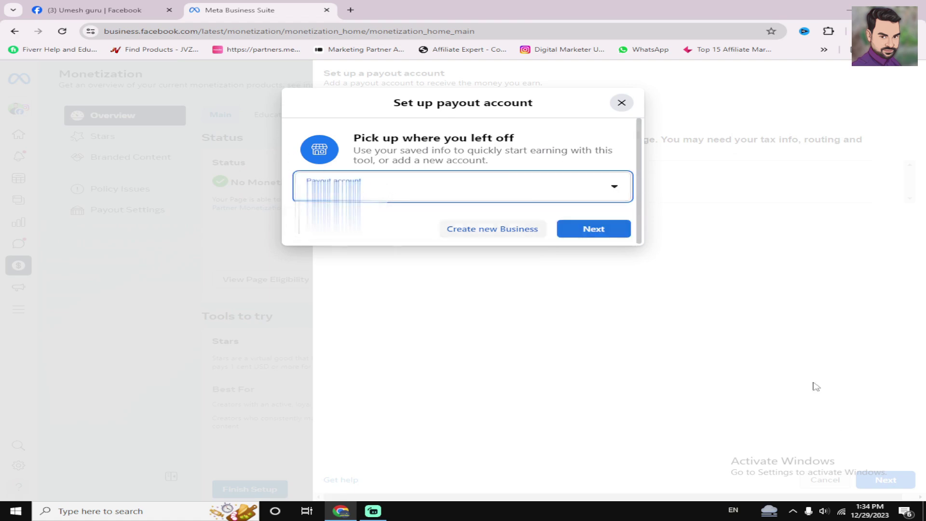
pyautogui.click(604, 231)
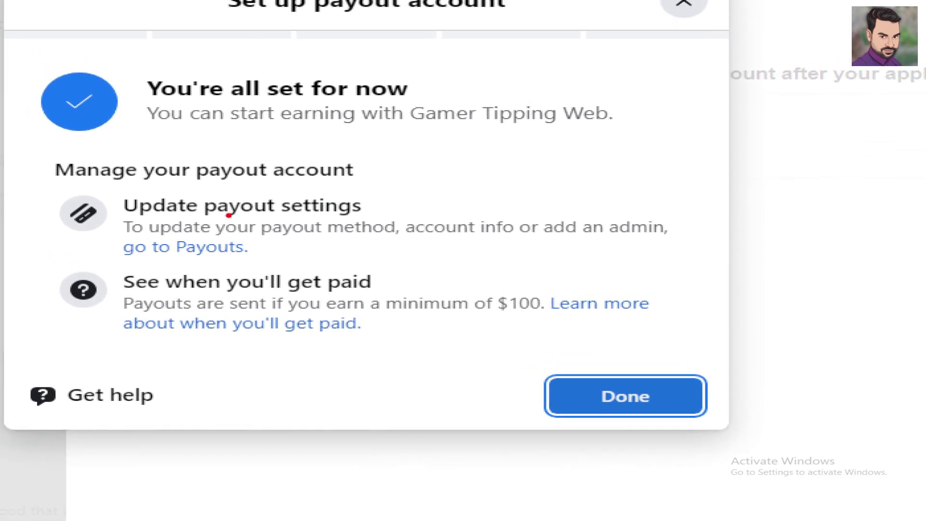
# Step: Mark the payout settings details, the go to Payouts link and the $100 minimum in red, and clear the markings
pyautogui.moveTo(408, 195)
pyautogui.mouseDown()
pyautogui.moveTo(415, 208)
pyautogui.moveTo(555, 183)
pyautogui.mouseUp()
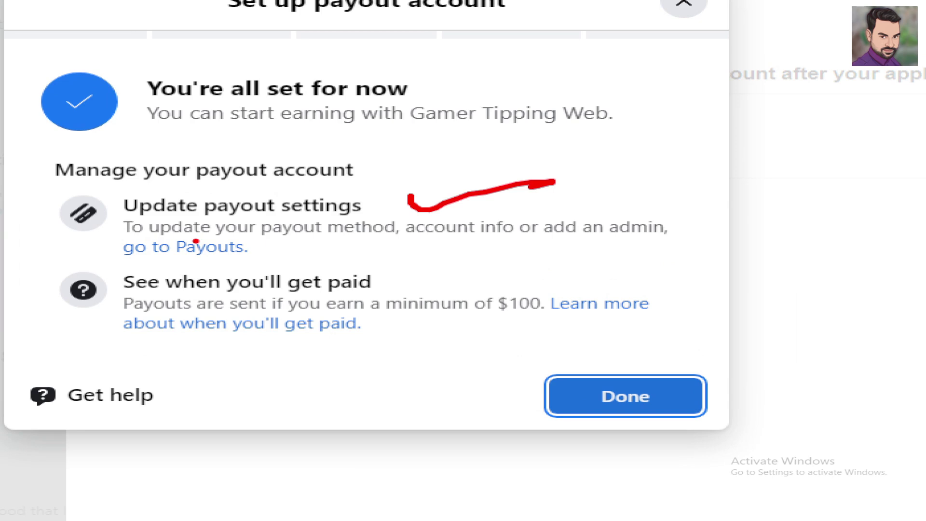
pyautogui.moveTo(259, 241); pyautogui.dragTo(330, 248)
pyautogui.moveTo(447, 247); pyautogui.dragTo(708, 236)
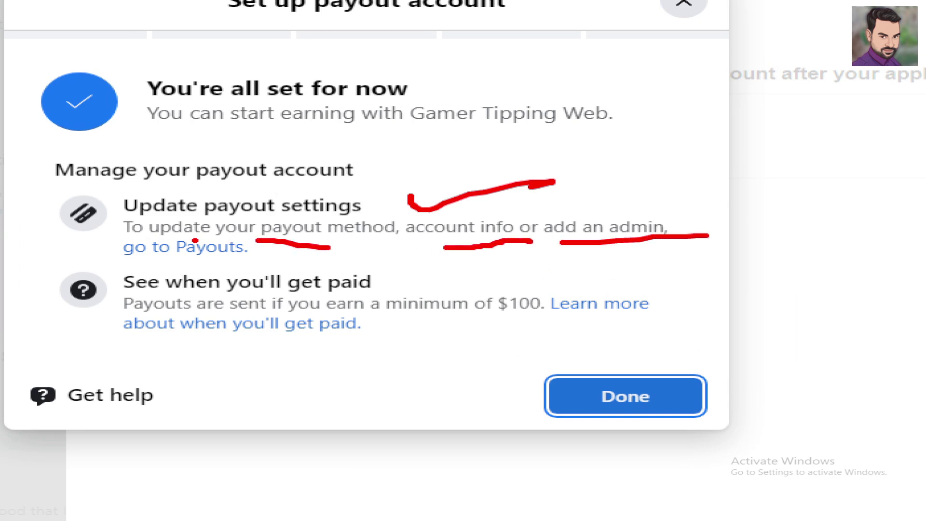
pyautogui.moveTo(147, 264); pyautogui.dragTo(370, 230)
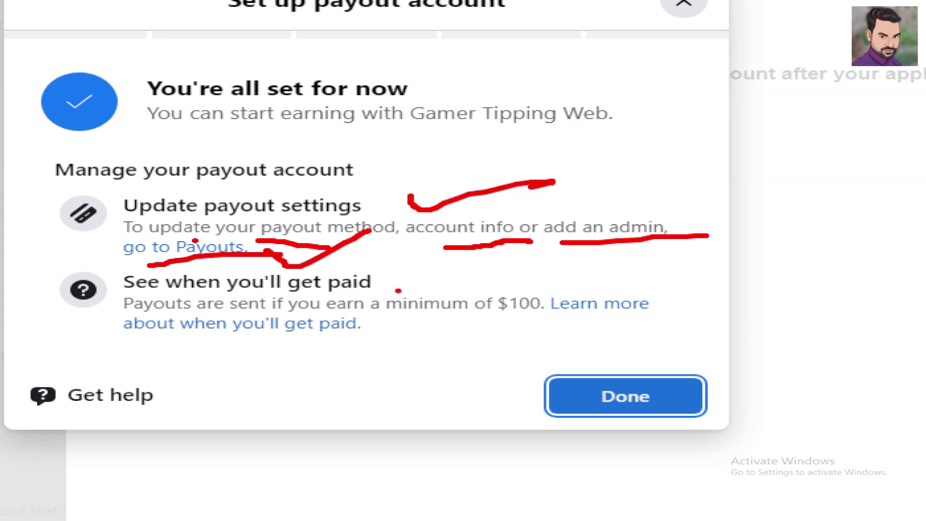
pyautogui.moveTo(397, 282); pyautogui.dragTo(459, 267)
pyautogui.moveTo(478, 323); pyautogui.dragTo(537, 322)
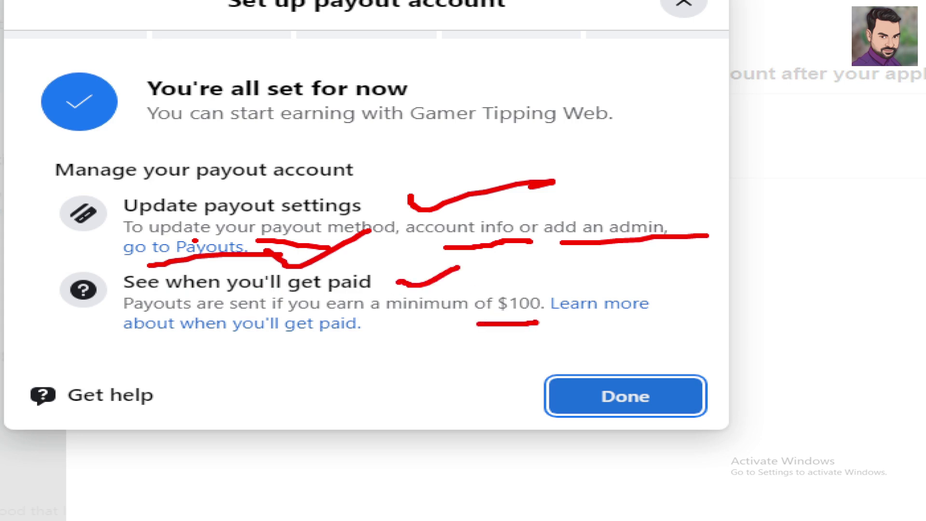
pyautogui.moveTo(467, 285)
pyautogui.mouseDown()
pyautogui.moveTo(468, 344)
pyautogui.moveTo(803, 348)
pyautogui.mouseUp()
pyautogui.press('Escape')
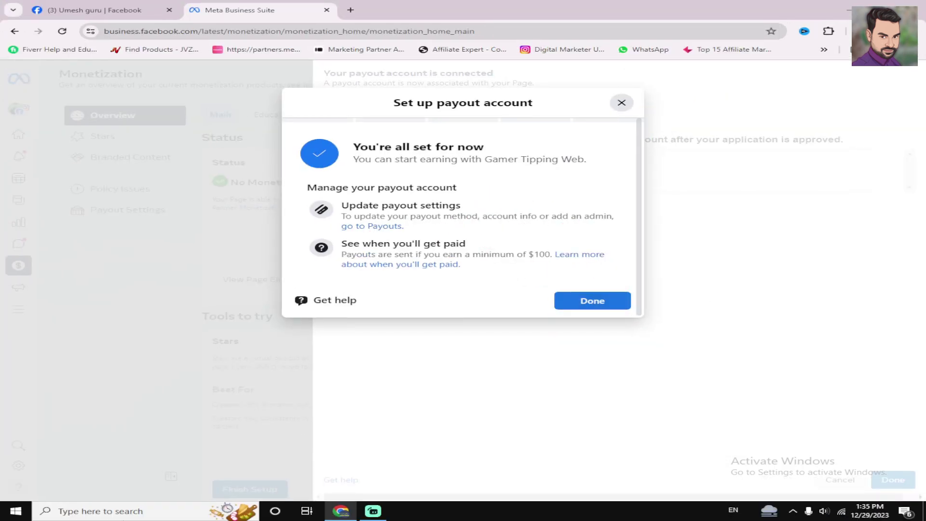
# Step: Finish connecting the payout account and return to LearnTech's set up tasks
pyautogui.click(600, 304)
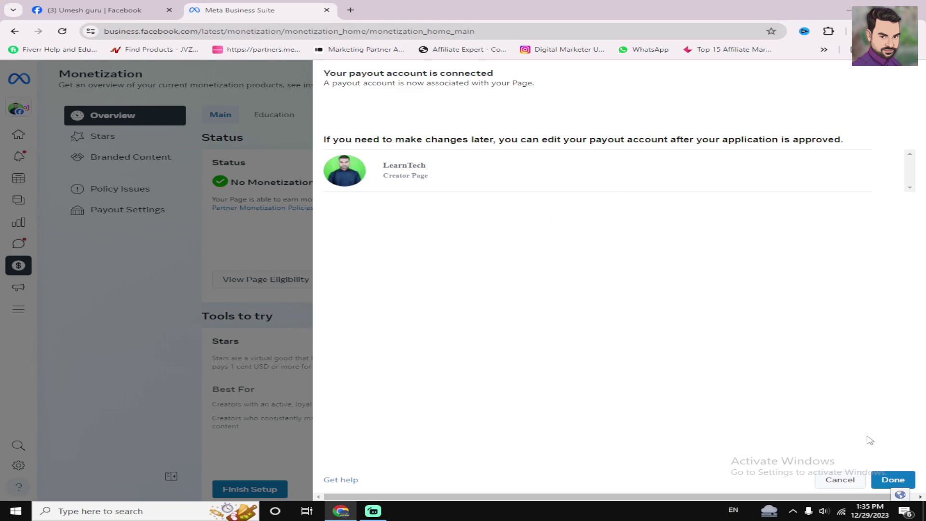
pyautogui.click(903, 485)
pyautogui.click(853, 438)
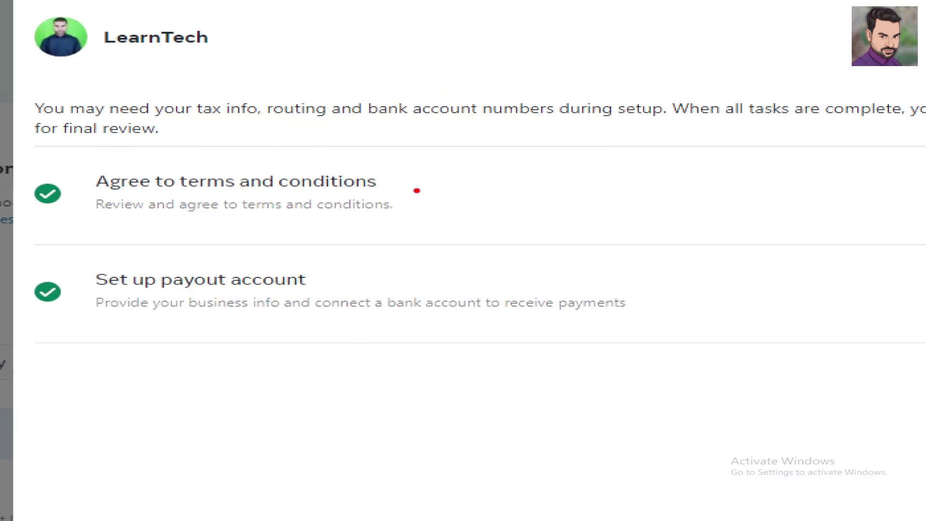
# Step: Draw red check marks beside the two completed set up tasks and clear the markings
pyautogui.moveTo(415, 186); pyautogui.dragTo(557, 138)
pyautogui.moveTo(356, 270); pyautogui.dragTo(684, 154)
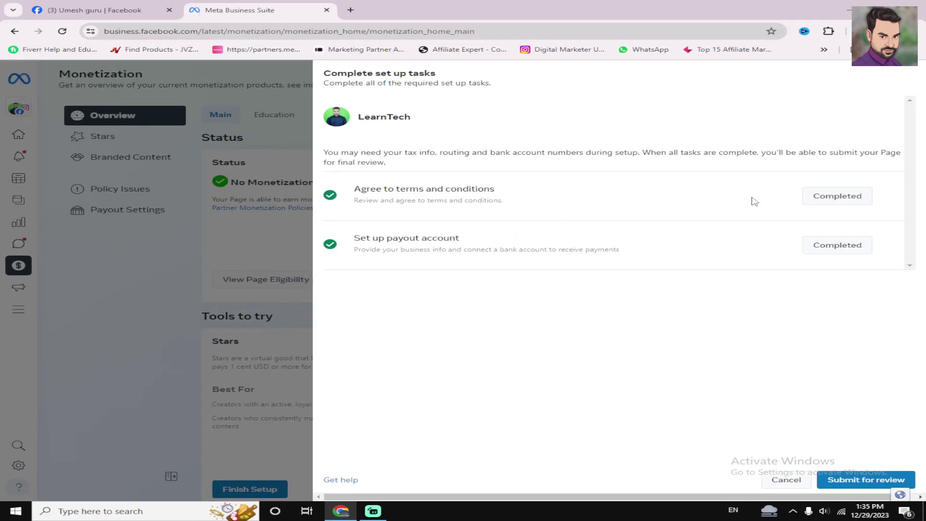
pyautogui.moveTo(750, 188); pyautogui.dragTo(837, 152)
pyautogui.moveTo(766, 211); pyautogui.dragTo(859, 197)
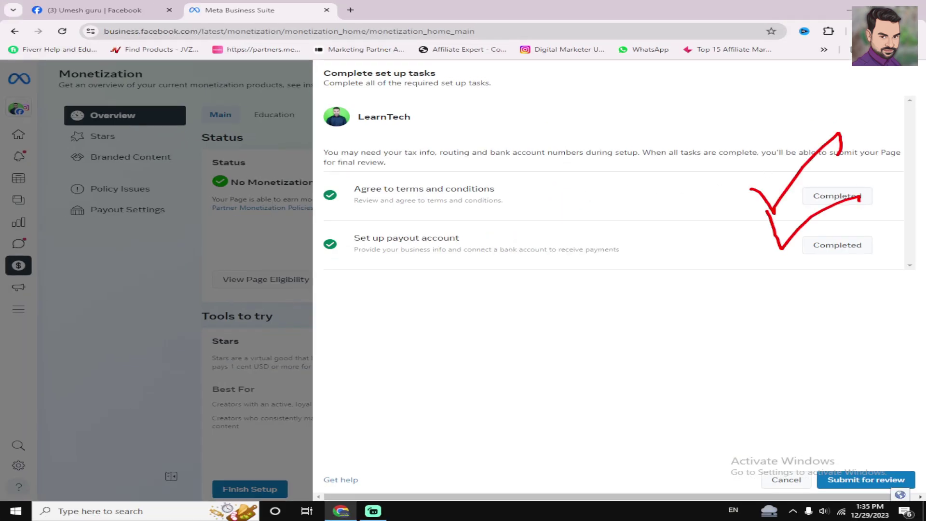
pyautogui.press('Escape')
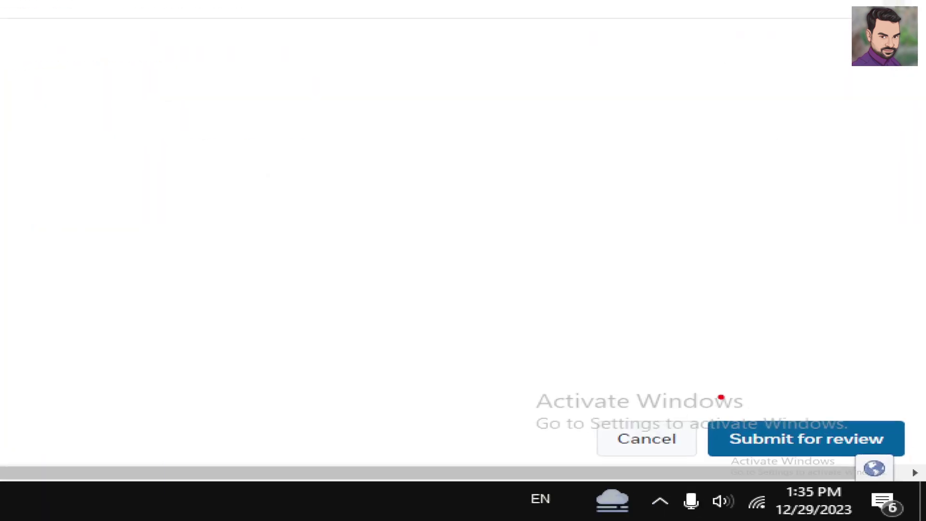
# Step: Mark the Submit for review option in red and submit LearnTech's Stars application for review
pyautogui.moveTo(727, 386); pyautogui.dragTo(923, 301)
pyautogui.moveTo(801, 266)
pyautogui.mouseDown()
pyautogui.moveTo(800, 354)
pyautogui.moveTo(792, 353)
pyautogui.moveTo(878, 286)
pyautogui.mouseUp()
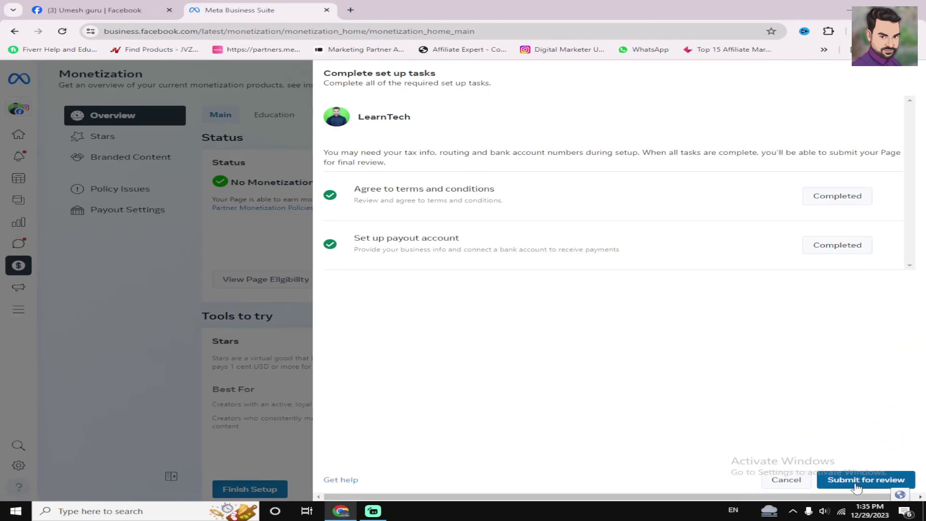
pyautogui.click(853, 483)
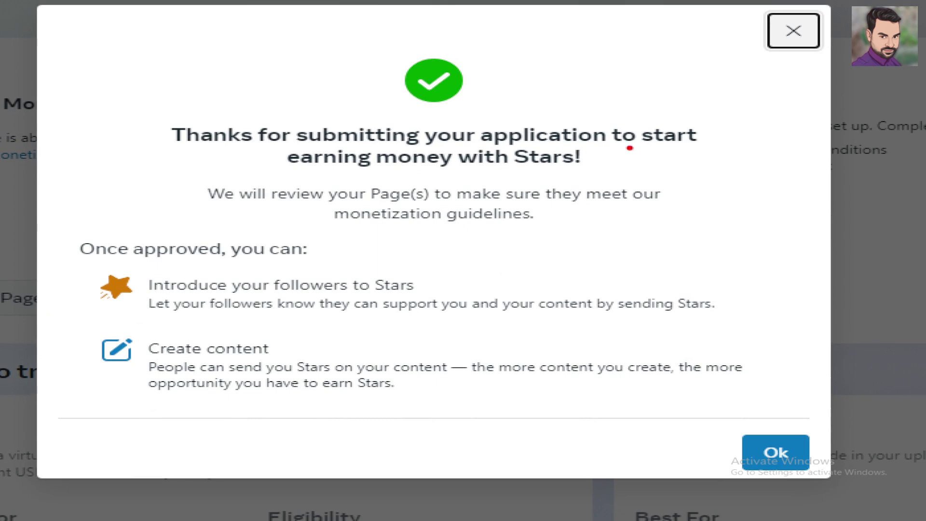
# Step: Underline and check off the submission message's key points, and draw a red rectangle around the Create content section
pyautogui.moveTo(627, 147); pyautogui.dragTo(669, 147)
pyautogui.moveTo(403, 175); pyautogui.dragTo(462, 166)
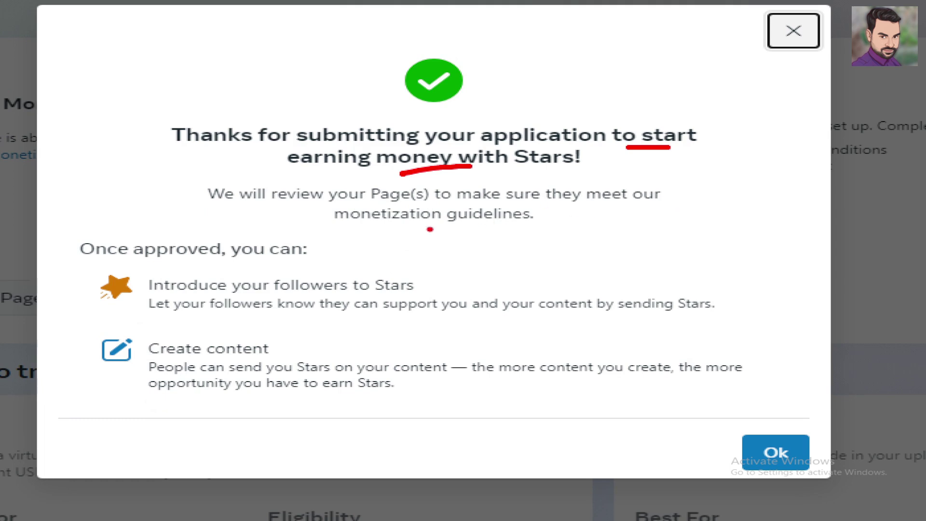
pyautogui.moveTo(552, 218)
pyautogui.mouseDown()
pyautogui.moveTo(674, 204)
pyautogui.moveTo(677, 213)
pyautogui.mouseUp()
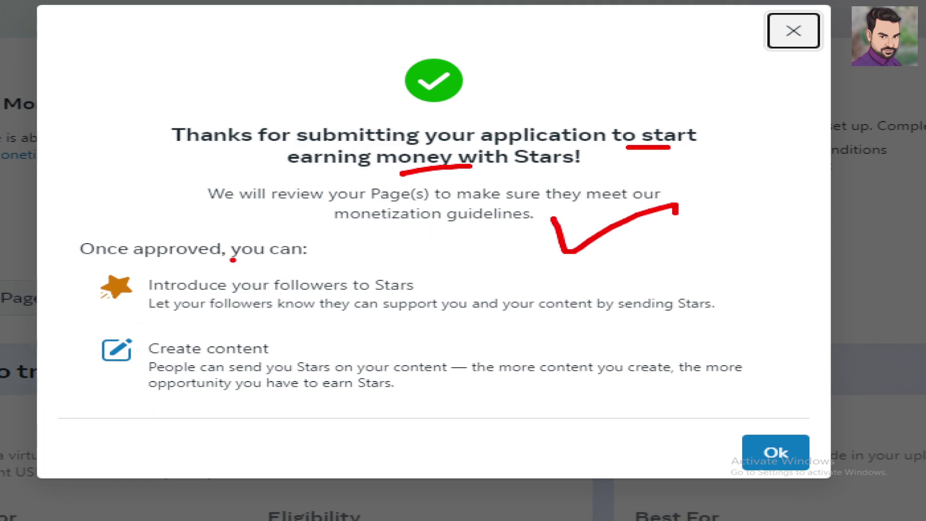
pyautogui.moveTo(327, 245); pyautogui.dragTo(395, 240)
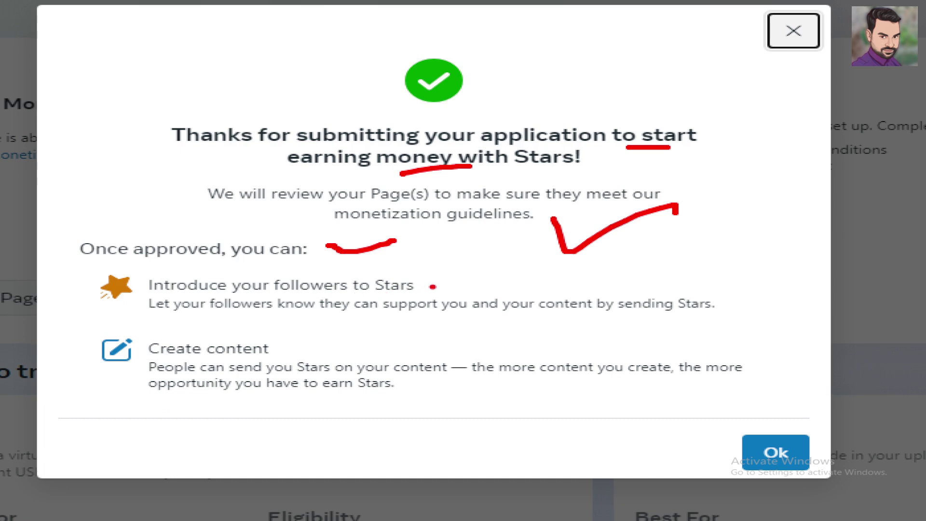
pyautogui.moveTo(427, 285)
pyautogui.mouseDown()
pyautogui.moveTo(470, 286)
pyautogui.moveTo(491, 271)
pyautogui.mouseUp()
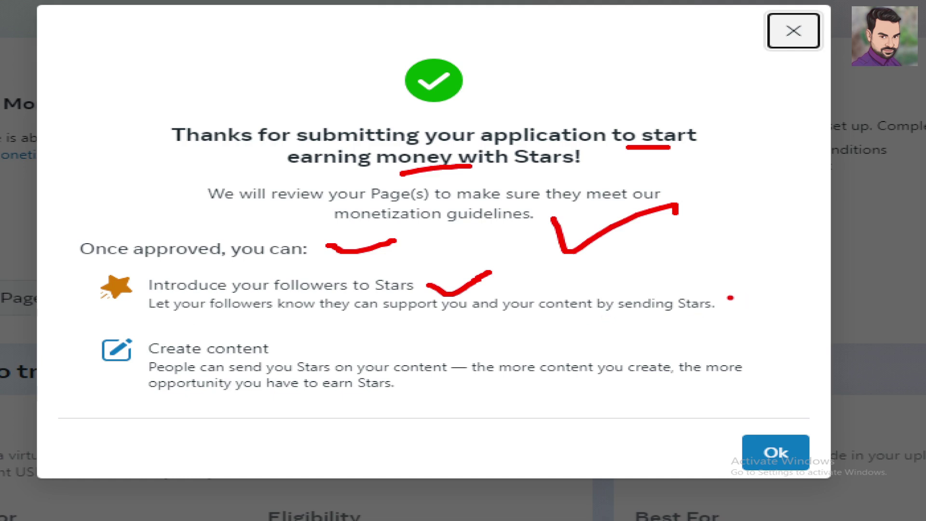
pyautogui.moveTo(724, 297); pyautogui.dragTo(809, 258)
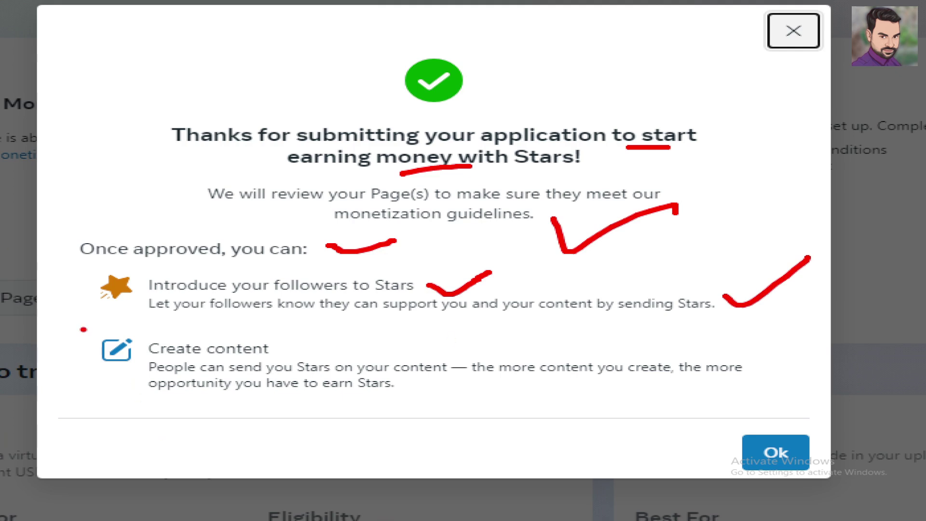
pyautogui.moveTo(84, 329); pyautogui.dragTo(877, 423)
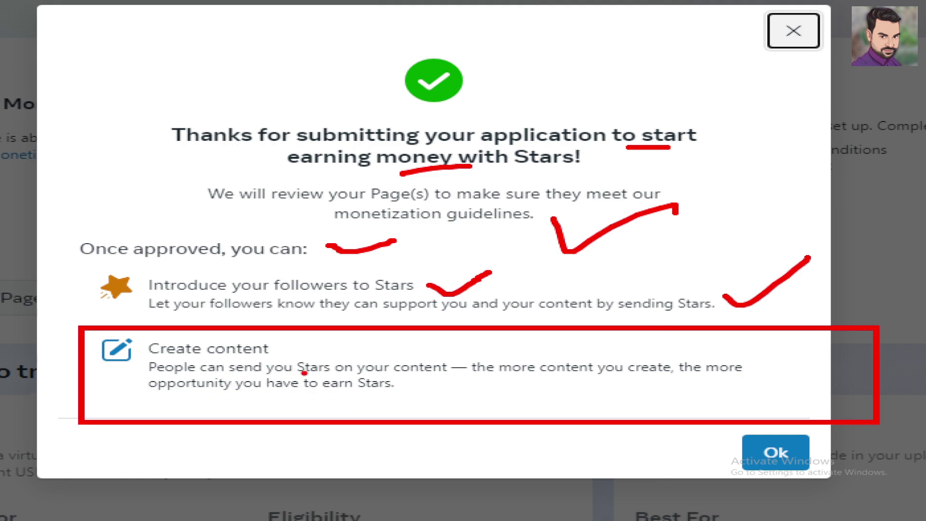